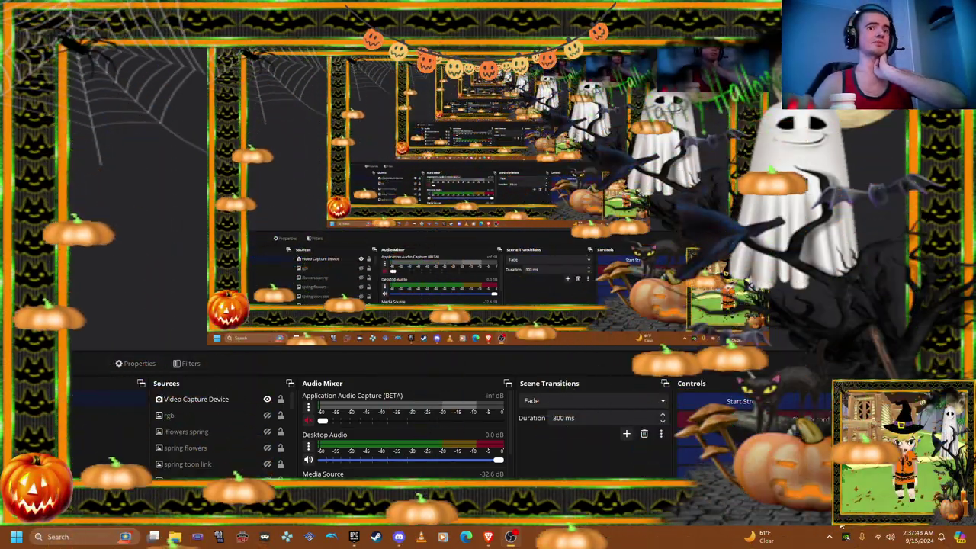
Check the Volume mixer in Windows Sound settings.
key("super+i")
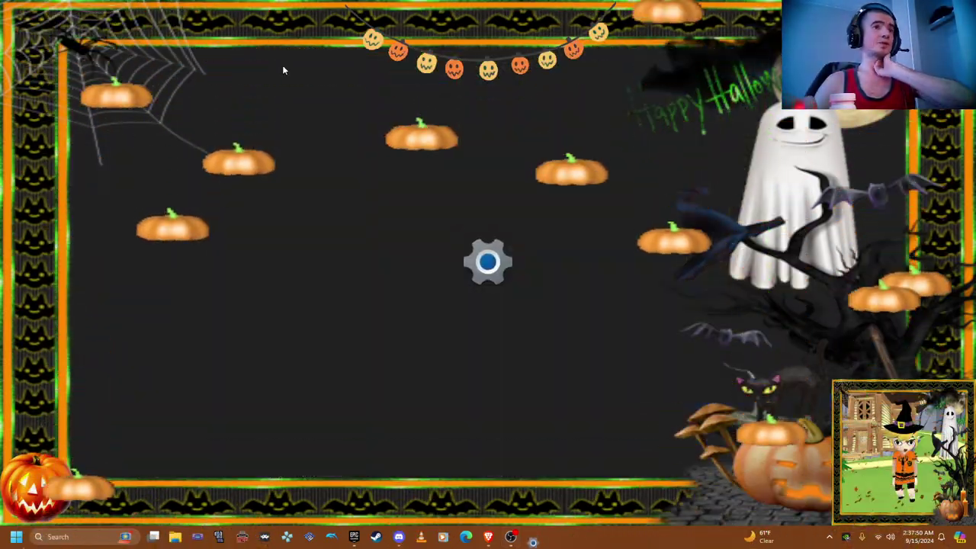
scroll(456, 290, "down", 3)
scroll(401, 433, "down", 2)
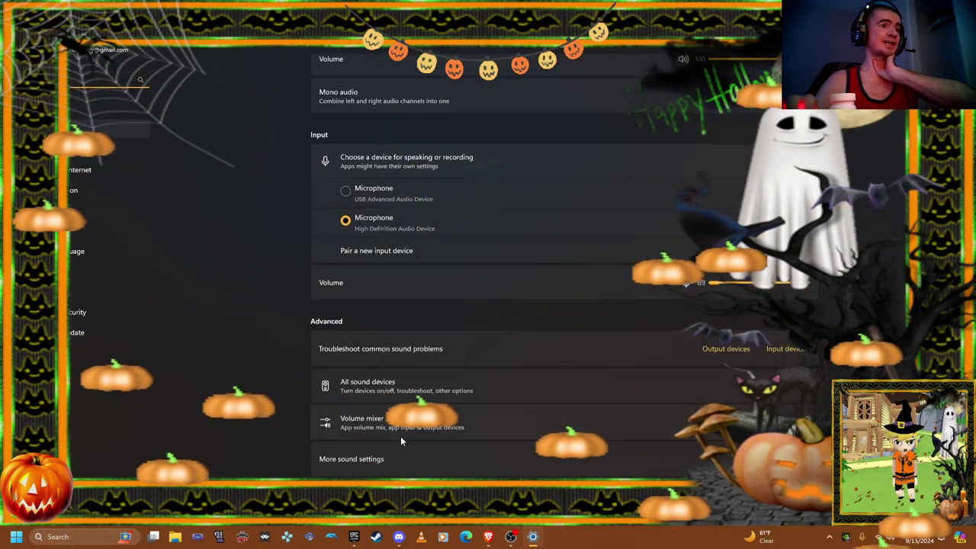
left_click(408, 392)
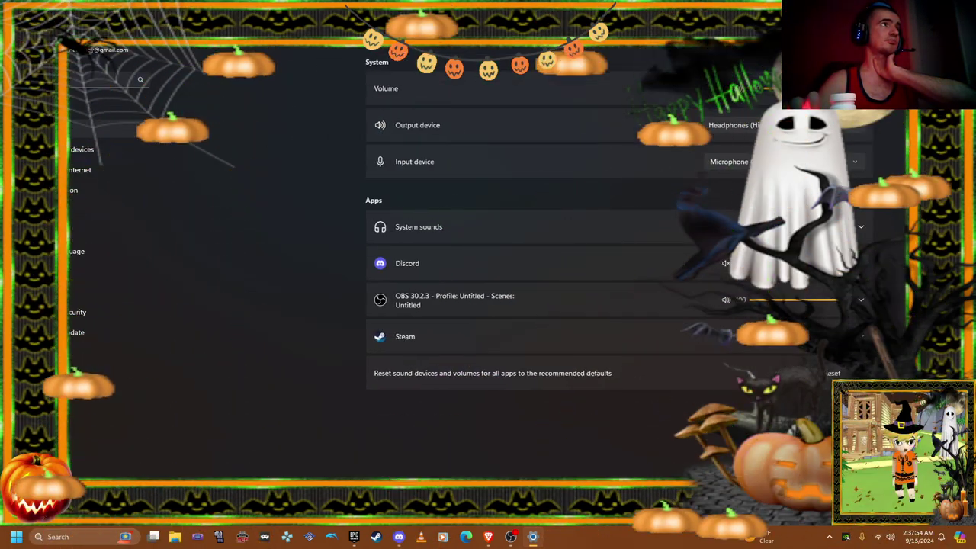
key("alt+Left")
scroll(429, 456, "down", 1)
Review the default microphone's properties under Recording devices, close both dialogs, and return to YouTube Studio.
left_click(425, 412)
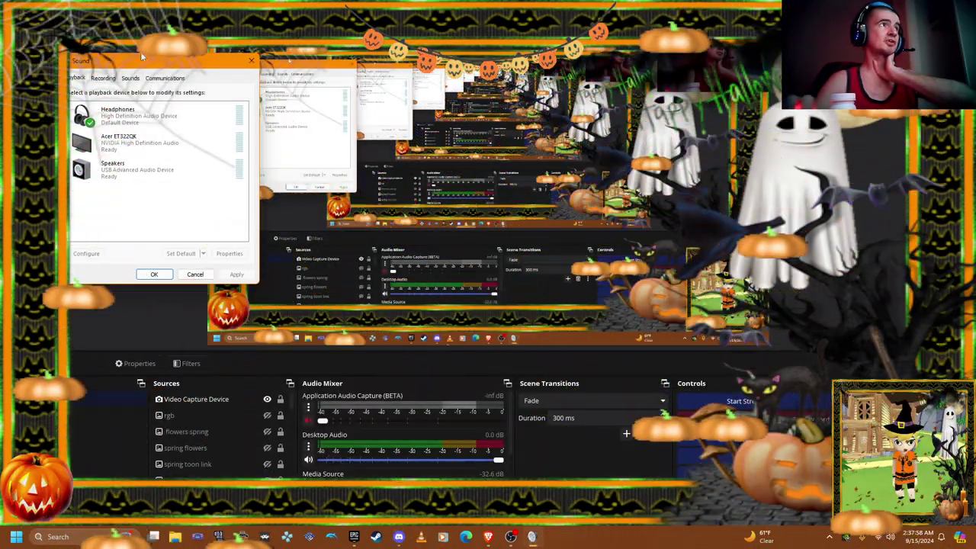
left_click_drag(153, 60, 666, 86)
left_click(629, 104)
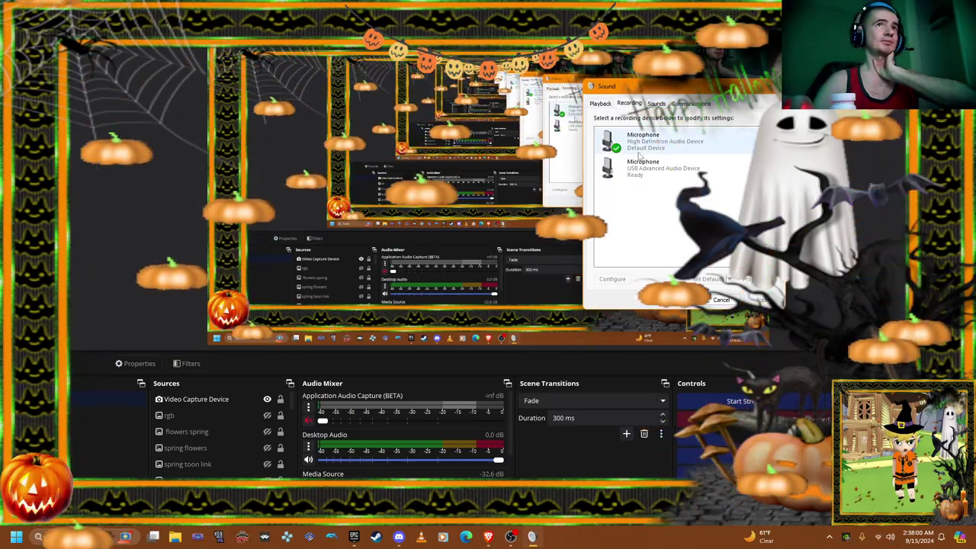
double_click(639, 149)
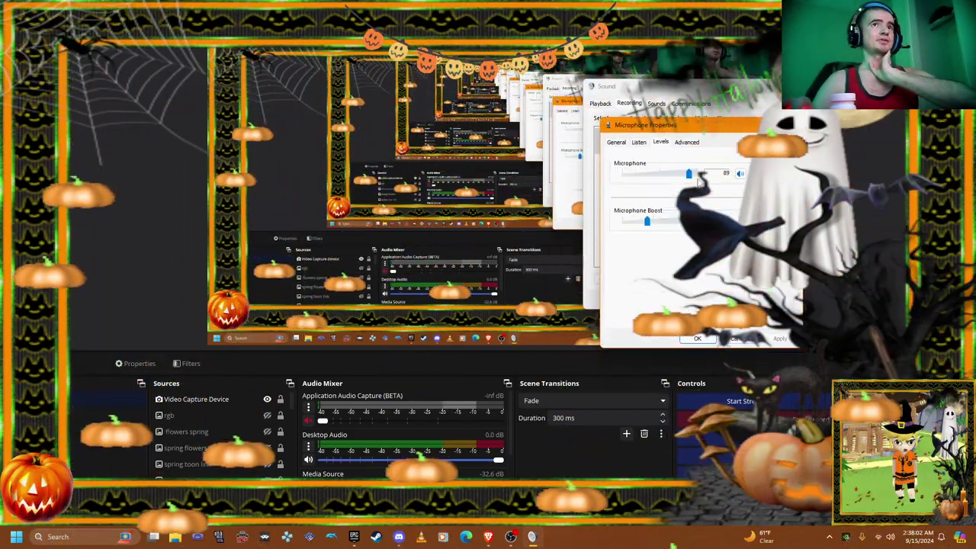
left_click(697, 338)
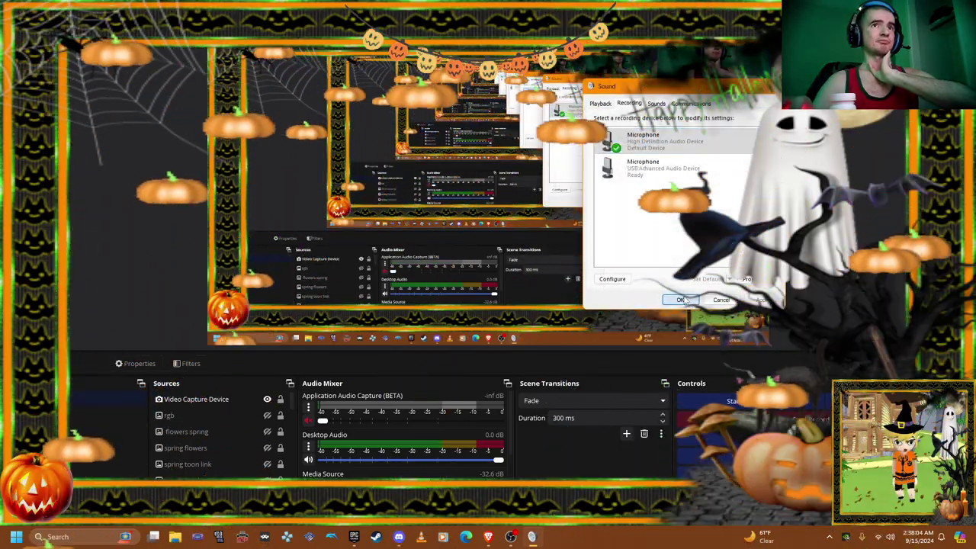
left_click(709, 313)
key("alt+Tab")
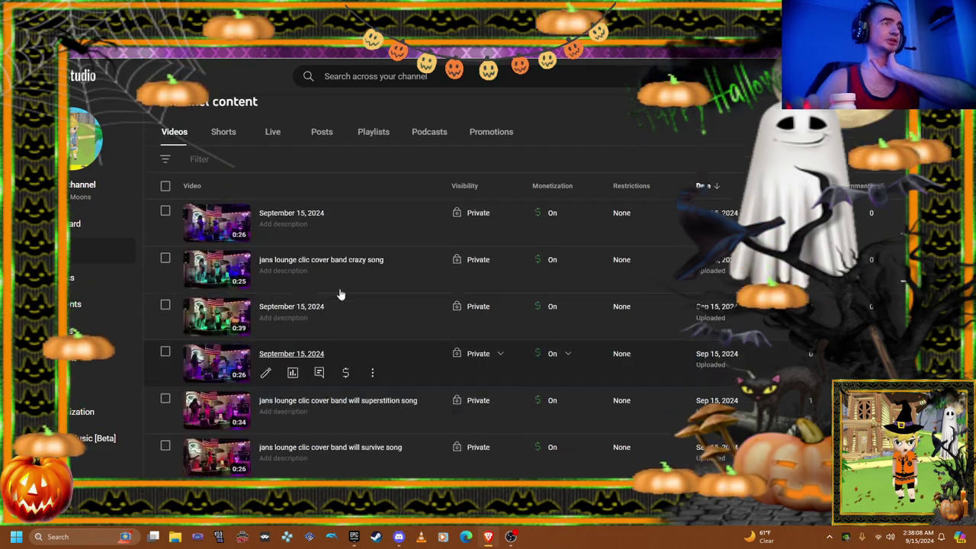
left_click(280, 174)
type("ad")
key("Return")
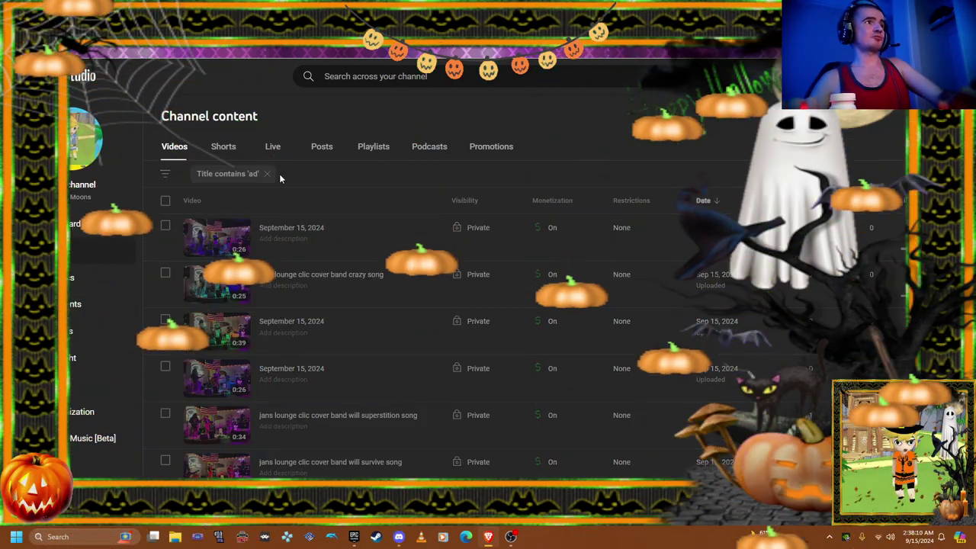
scroll(303, 281, "down", 5)
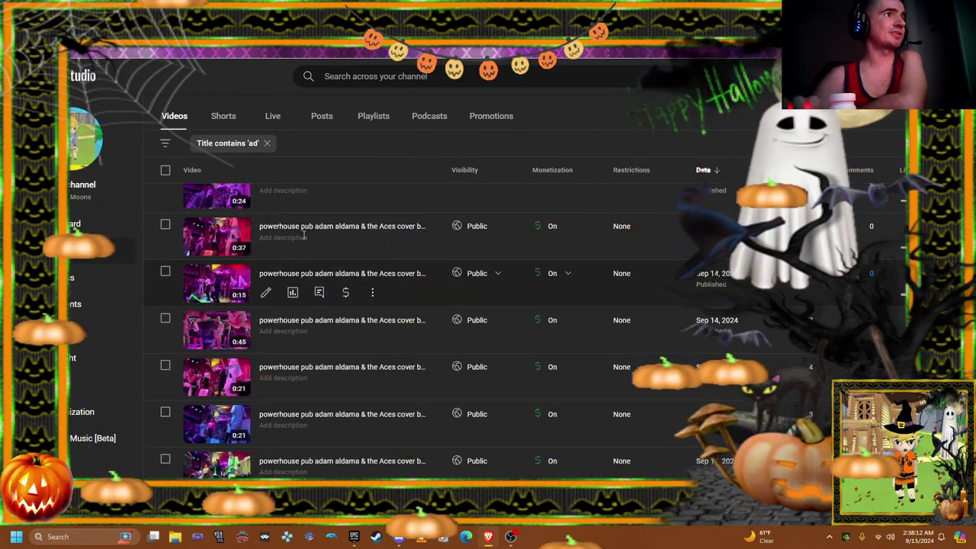
left_click(271, 151)
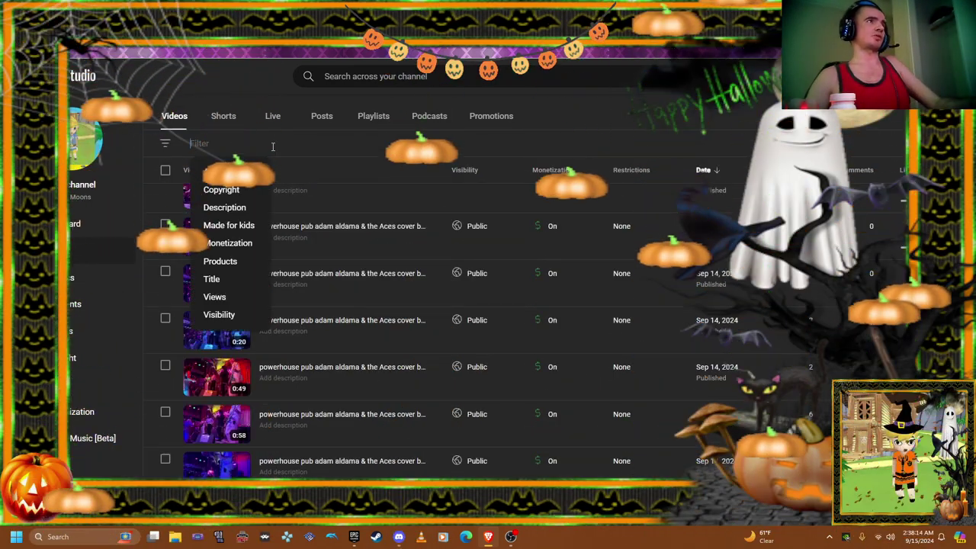
type("take")
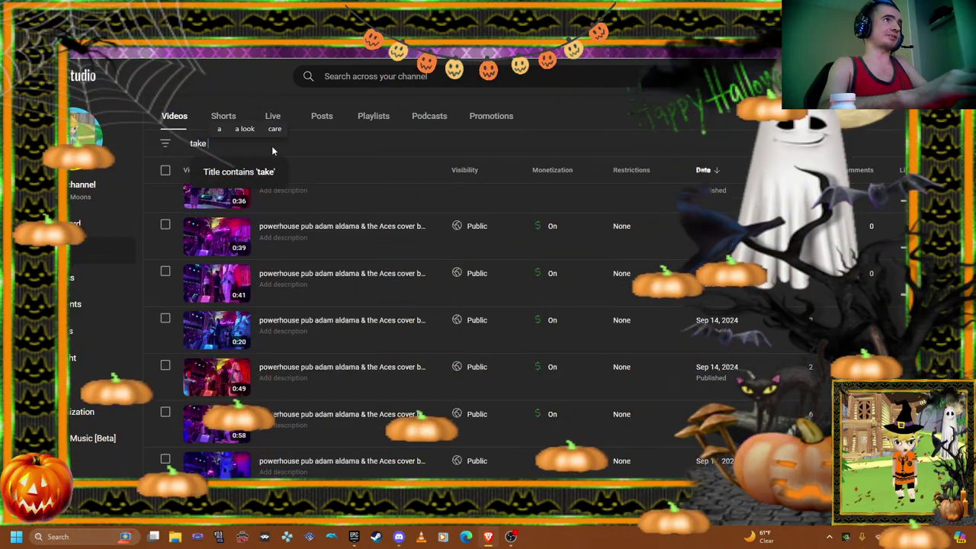
type(" on")
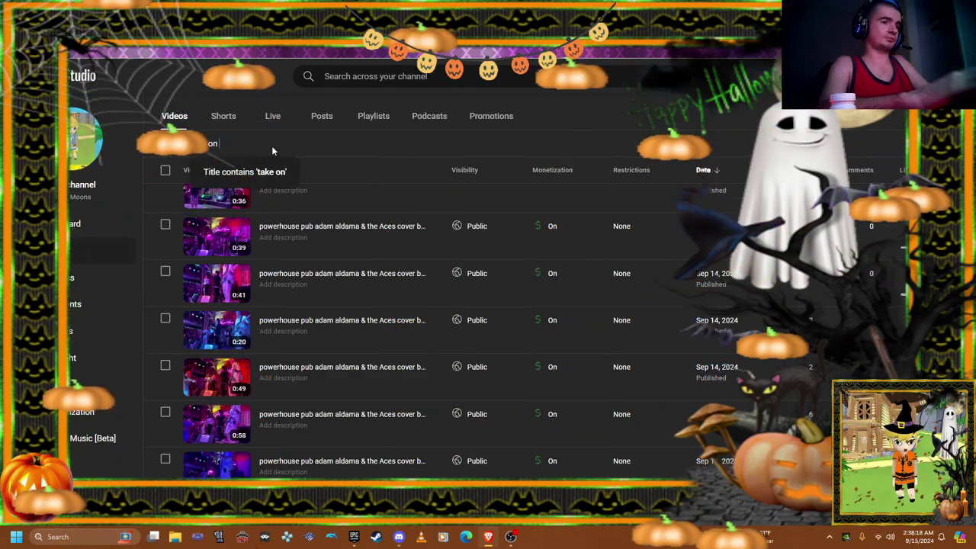
type(" me")
key("Return")
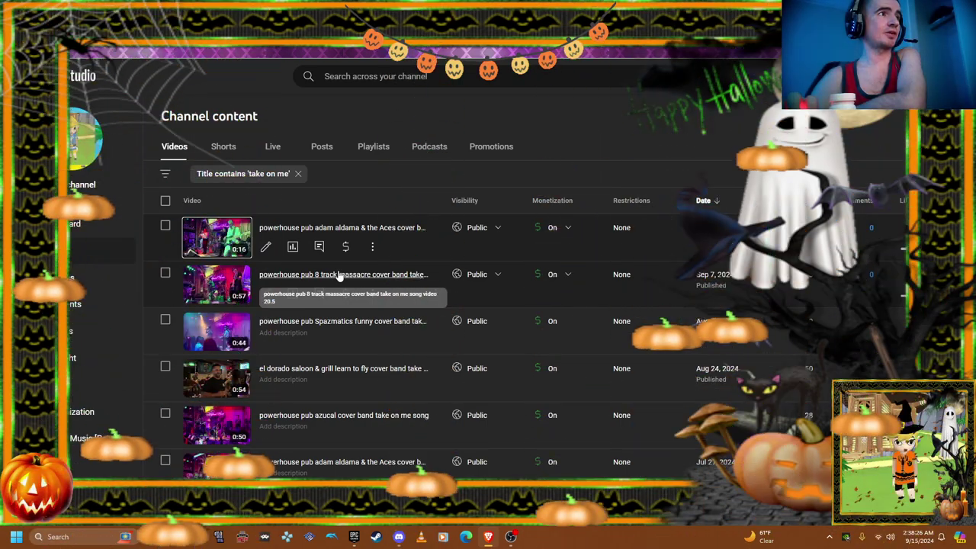
mouse_move(344, 283)
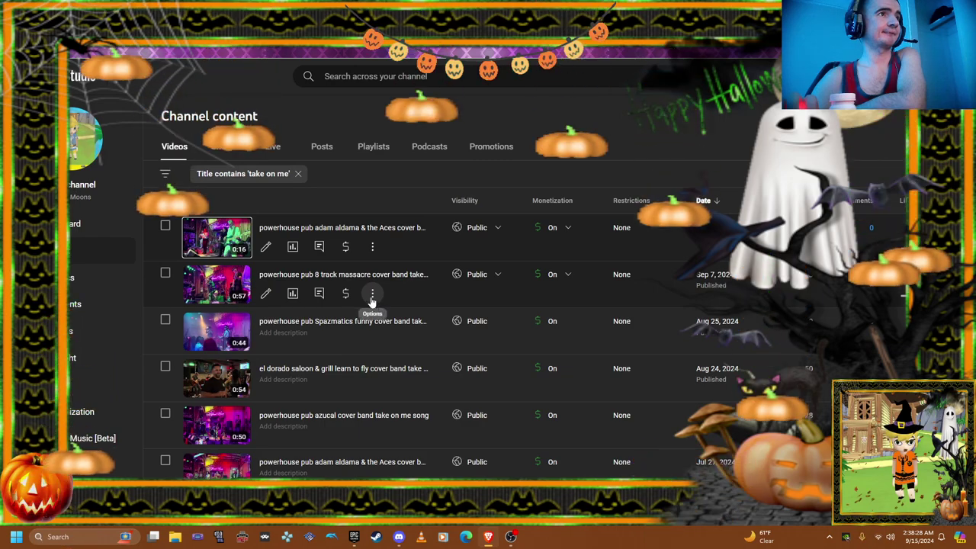
left_click(372, 297)
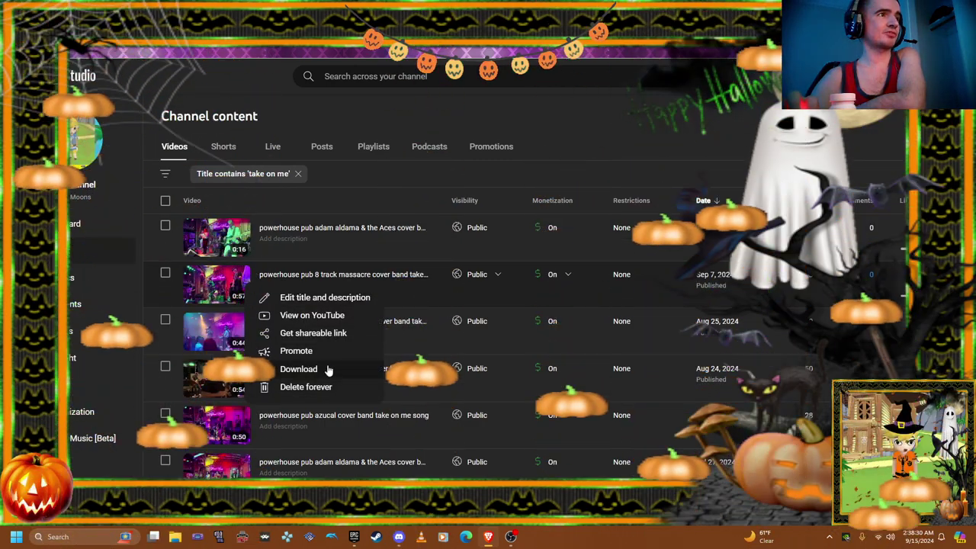
left_click(328, 370)
left_click(298, 174)
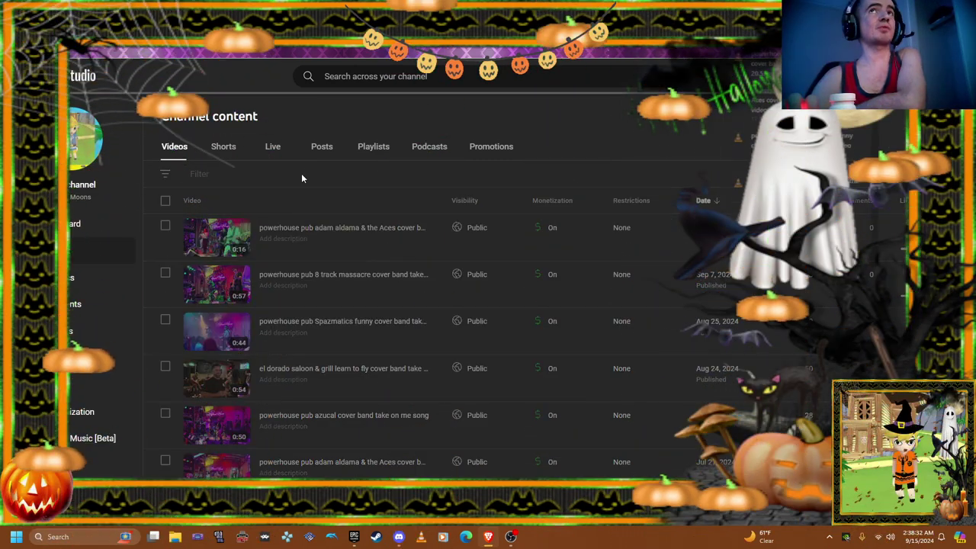
Upload the 8 track massacre 'take on me' video file and dismiss its details dialog.
left_click(885, 76)
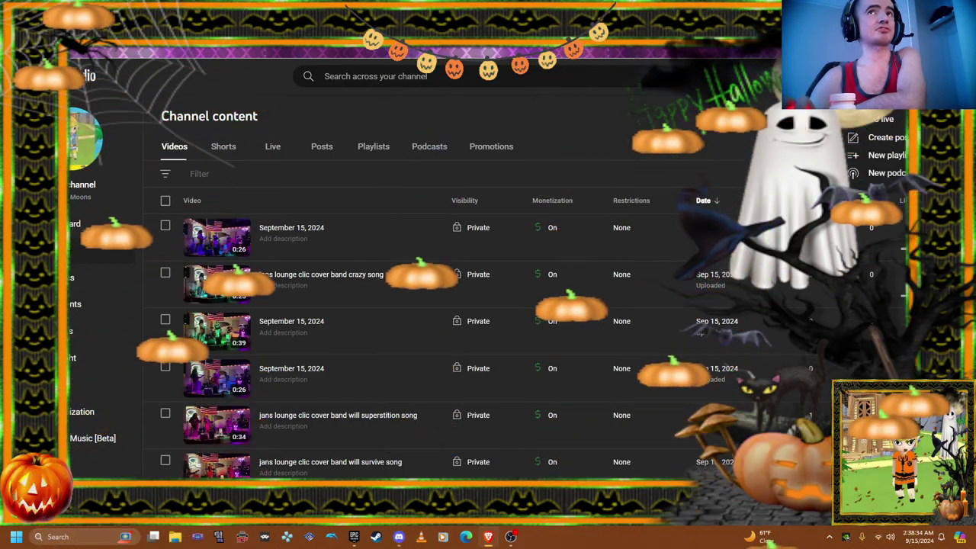
left_click(877, 98)
left_click(489, 356)
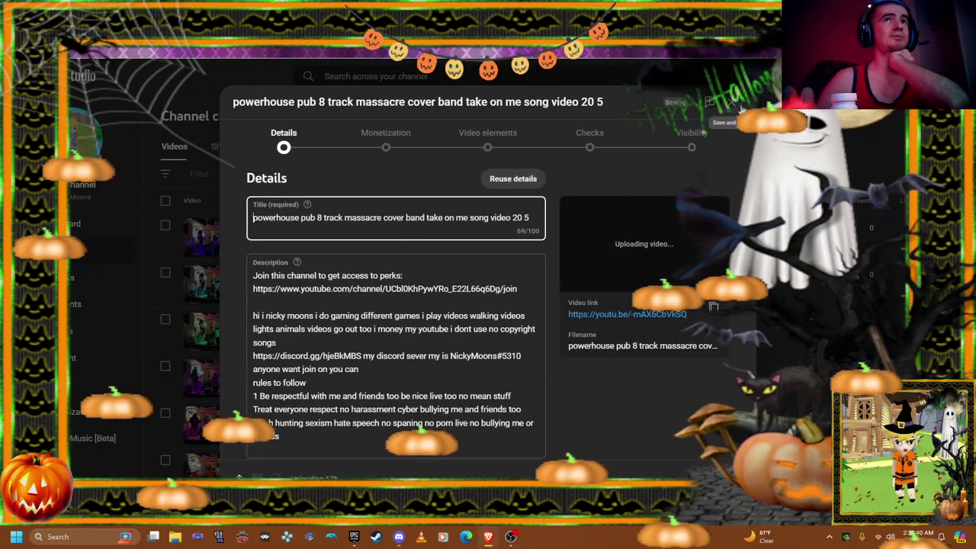
left_click(740, 109)
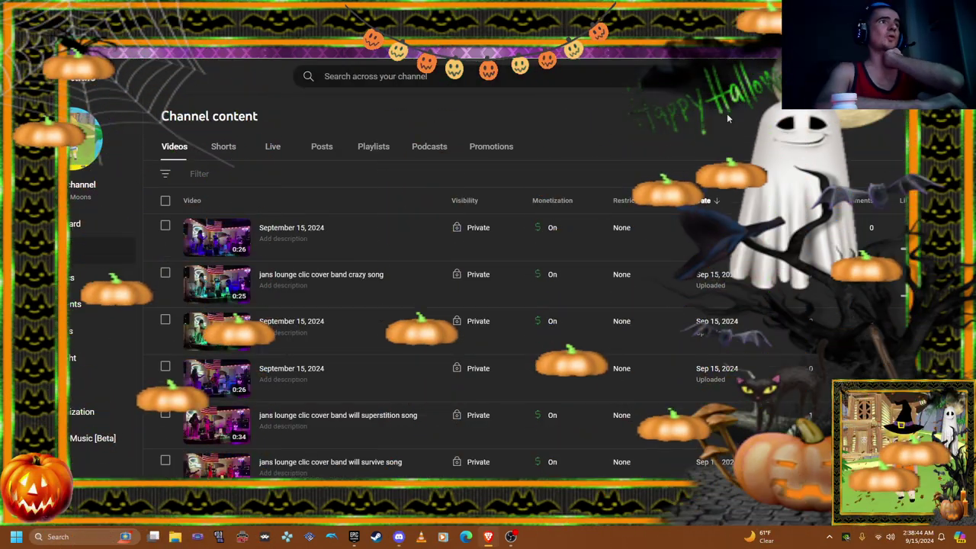
Switch to the Shorts list and back to Videos to see the new draft.
left_click(222, 146)
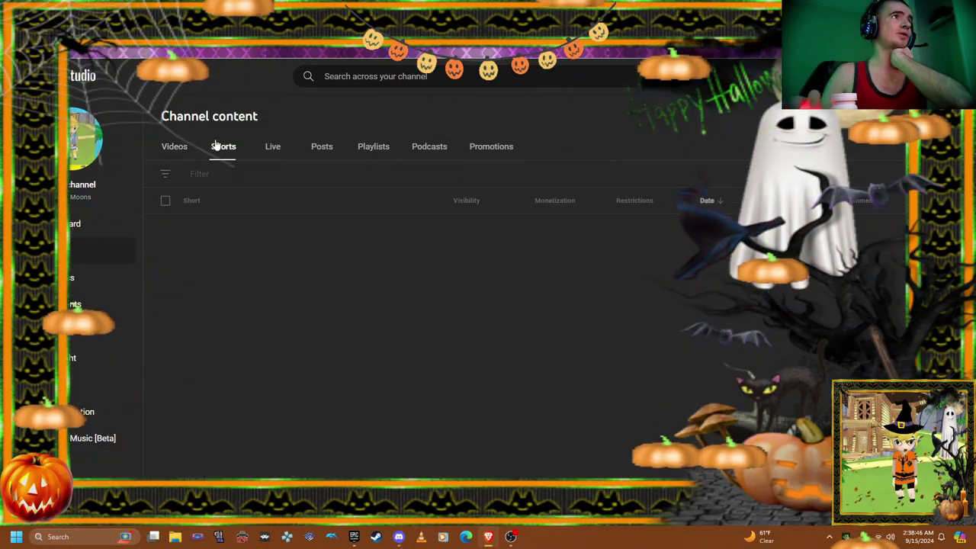
left_click(179, 150)
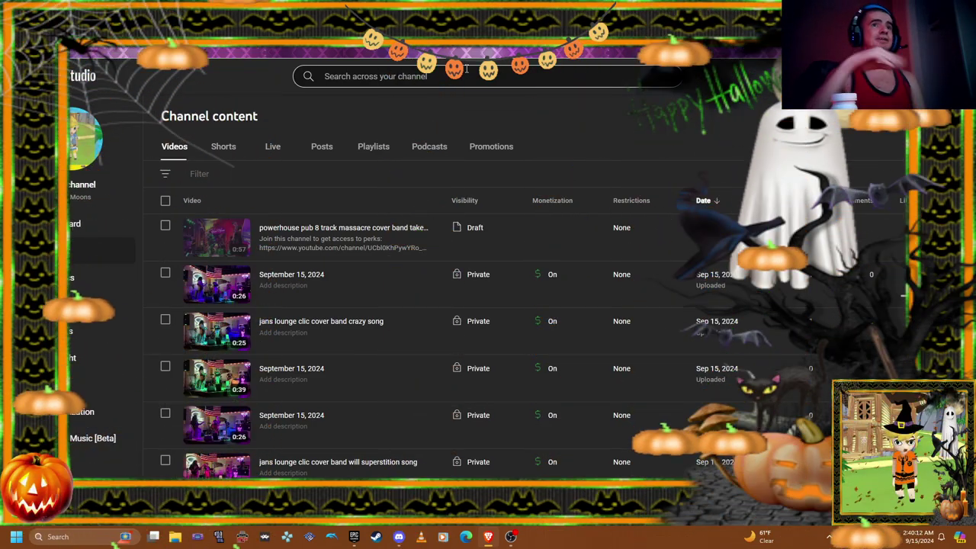
mouse_move(320, 236)
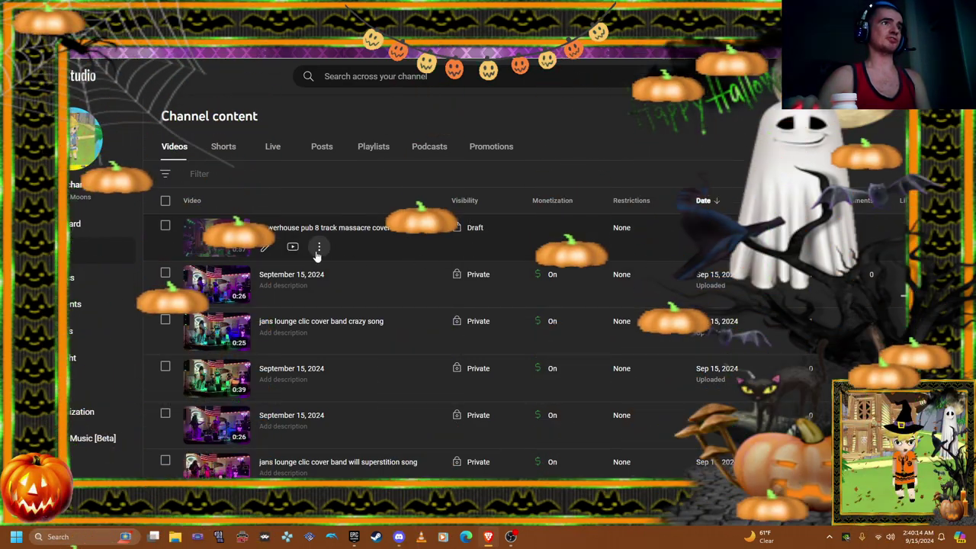
Permanently delete the 8 track massacre draft video, acknowledging it cannot be undone.
left_click(319, 247)
left_click(287, 318)
left_click(349, 314)
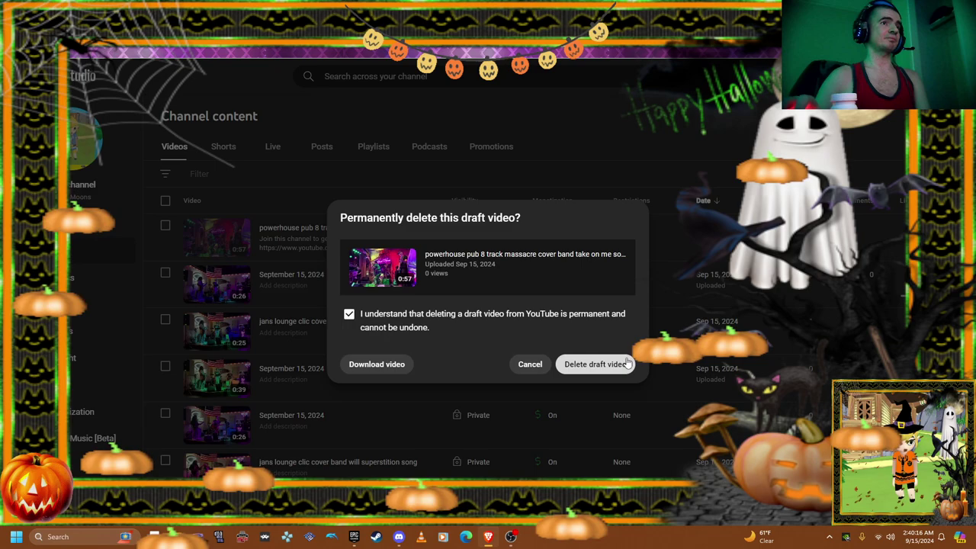
left_click(627, 363)
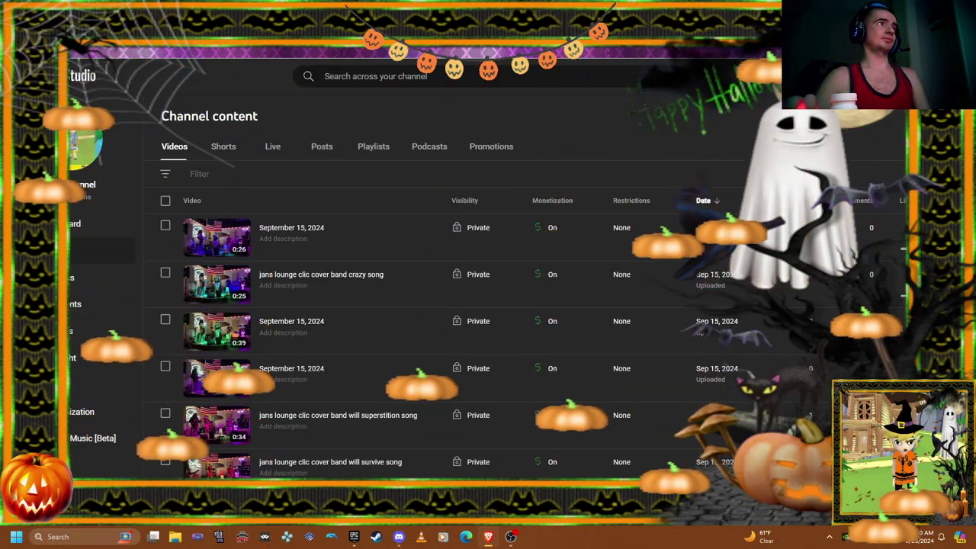
left_click(253, 177)
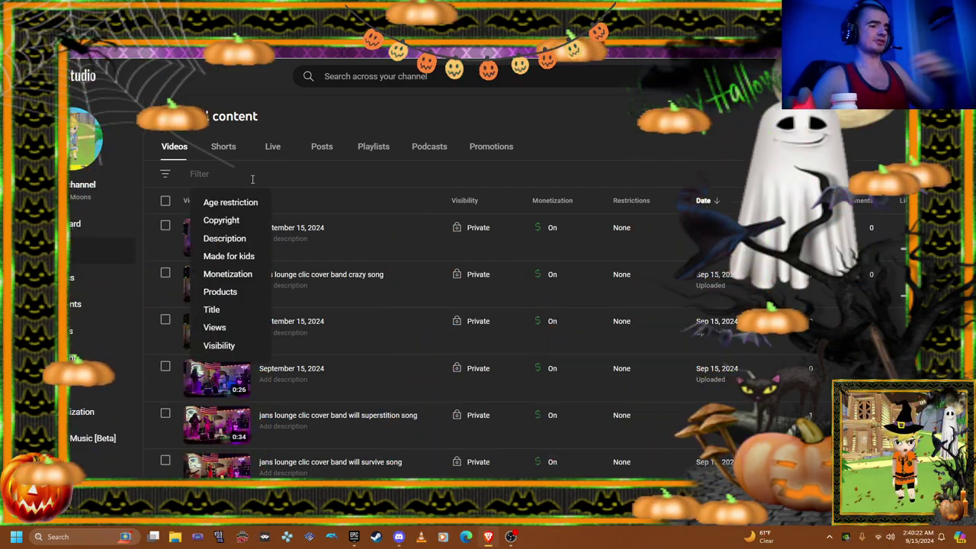
type("ad")
Apply the title-contains 'ad' filter and go to the next page of results.
key("Return")
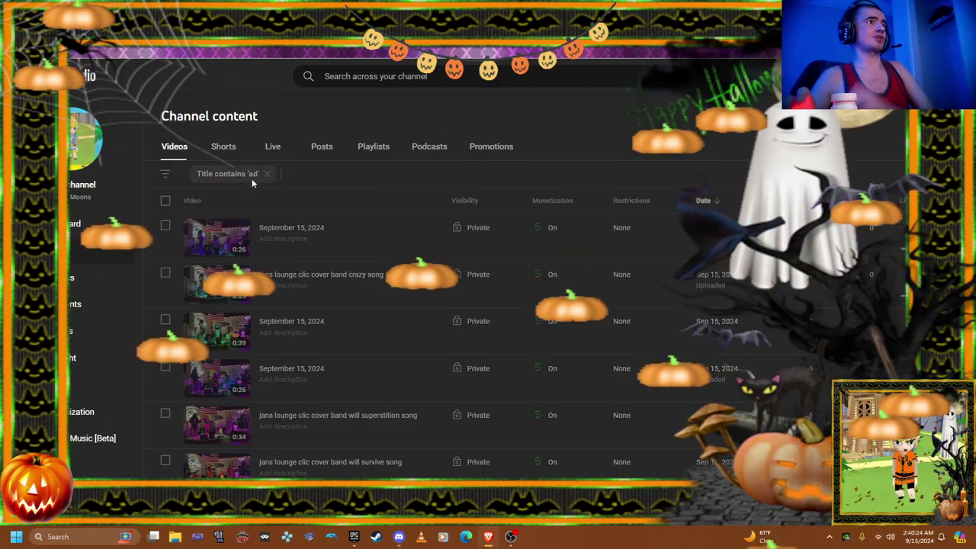
scroll(351, 318, "down", 1)
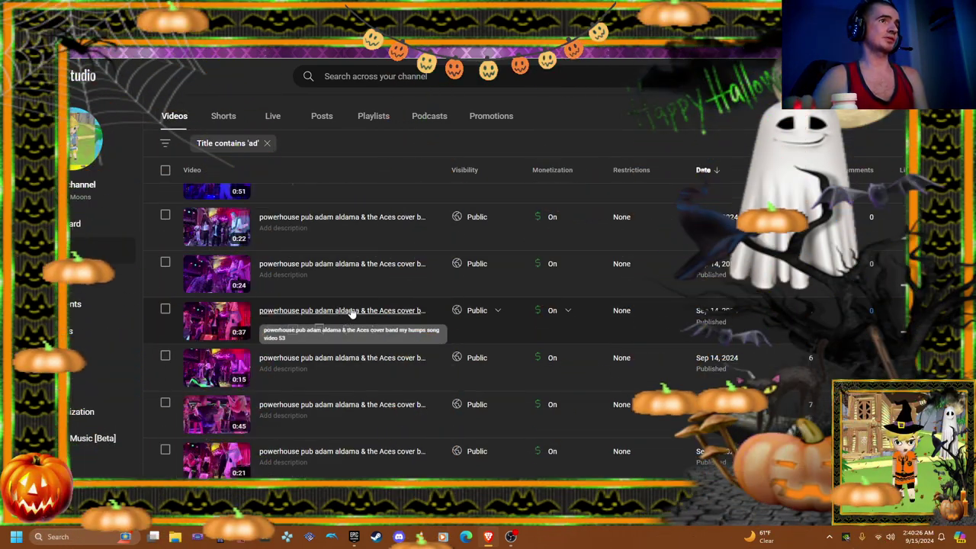
scroll(350, 314, "down", 2)
scroll(352, 301, "down", 1)
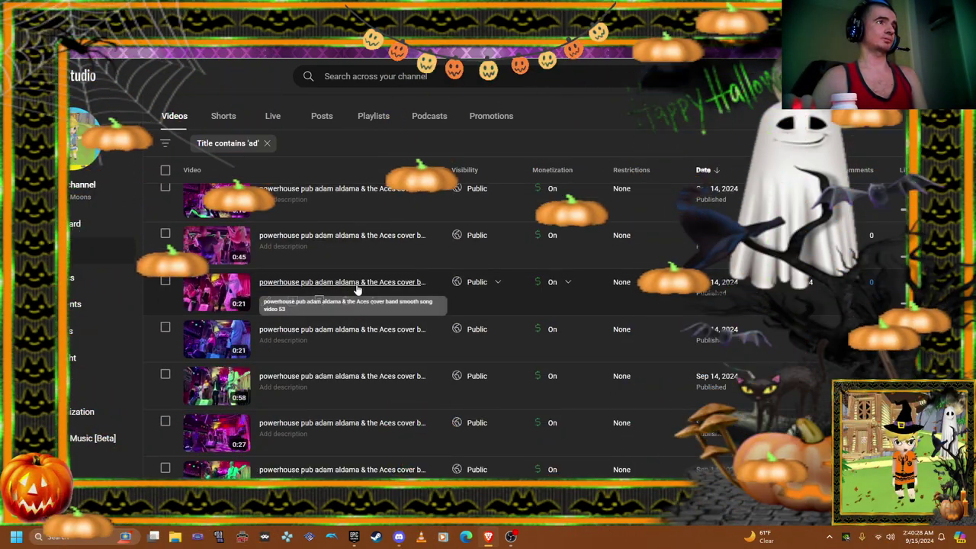
scroll(355, 299, "down", 2)
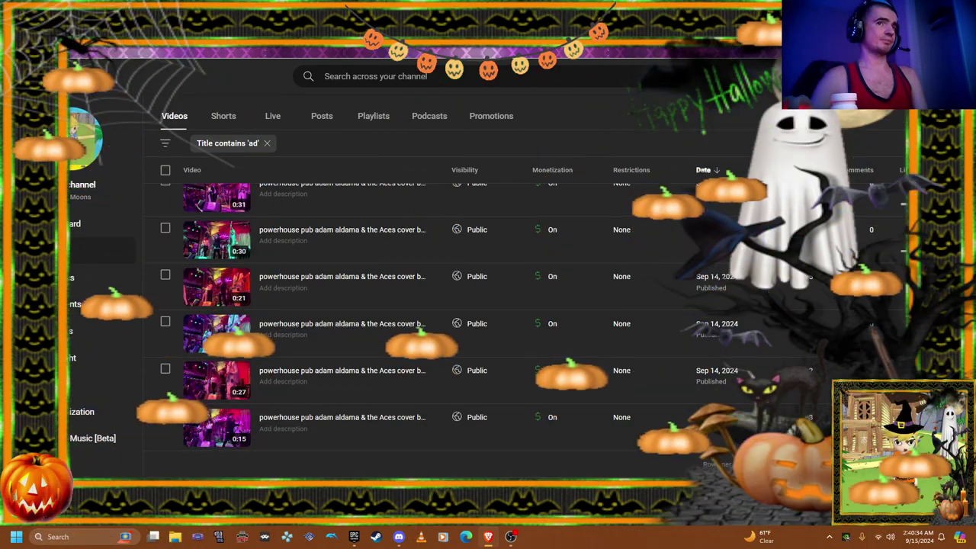
scroll(310, 251, "up", 3)
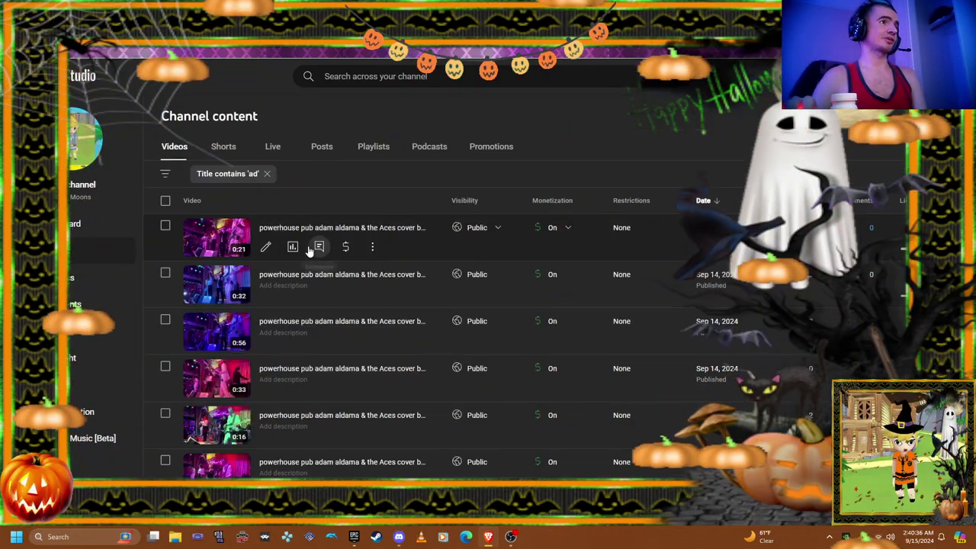
scroll(311, 252, "down", 3)
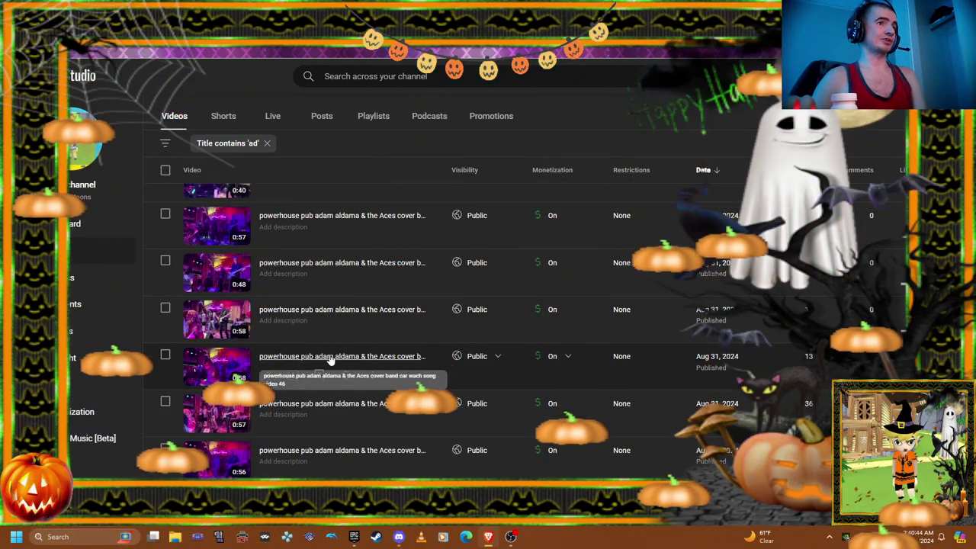
scroll(338, 410, "down", 2)
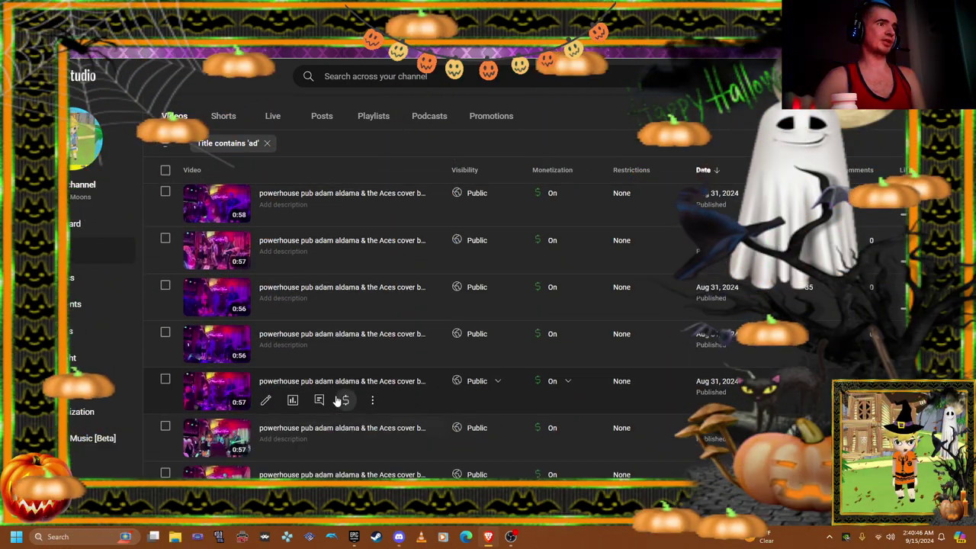
scroll(339, 343, "down", 1)
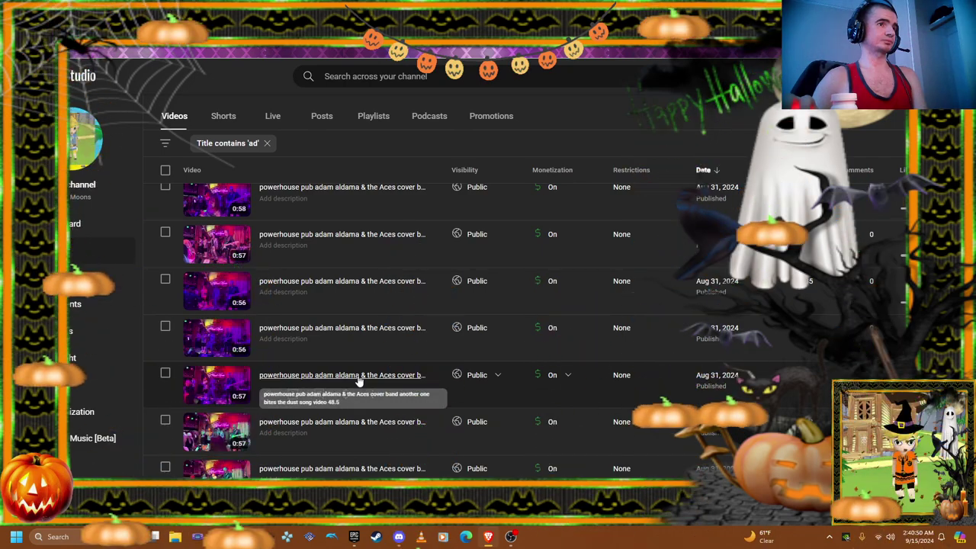
scroll(348, 288, "down", 3)
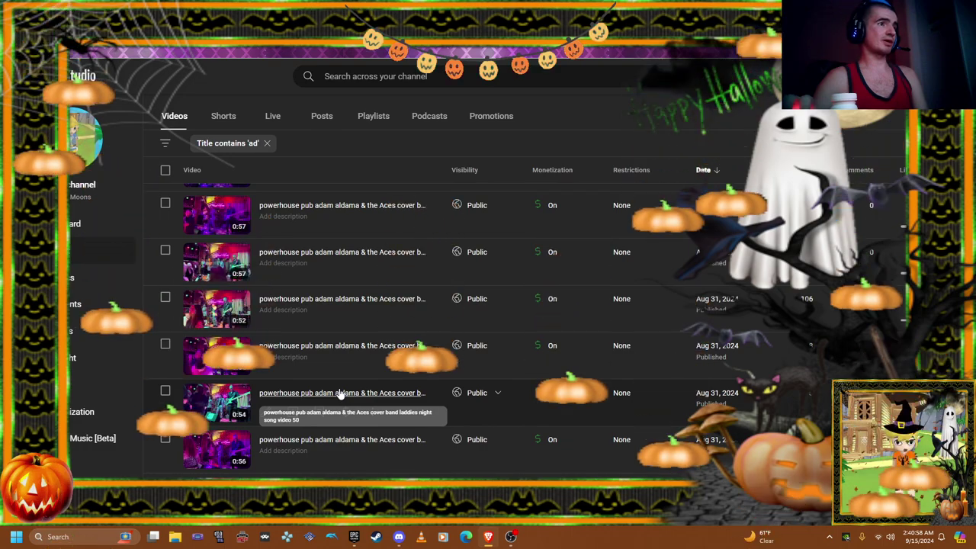
scroll(344, 389, "down", 1)
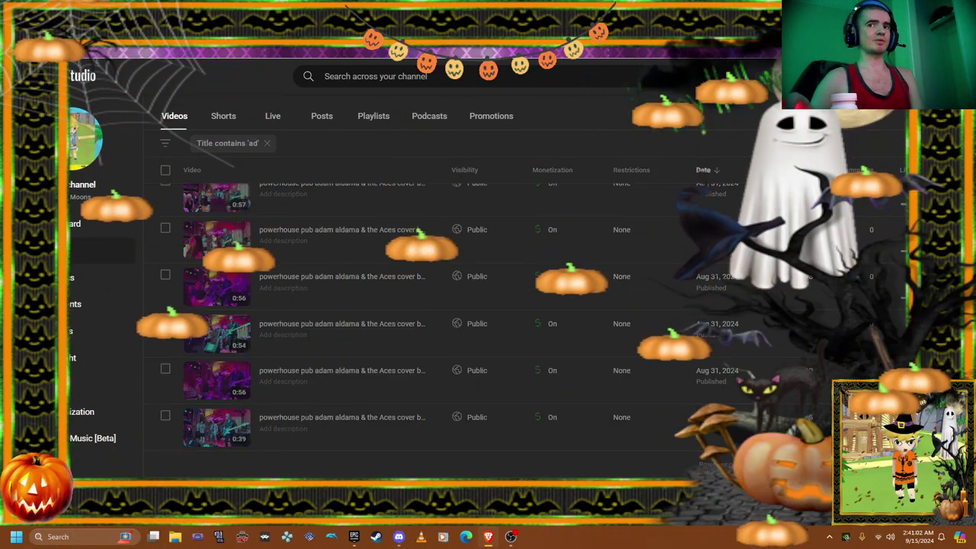
left_click(877, 463)
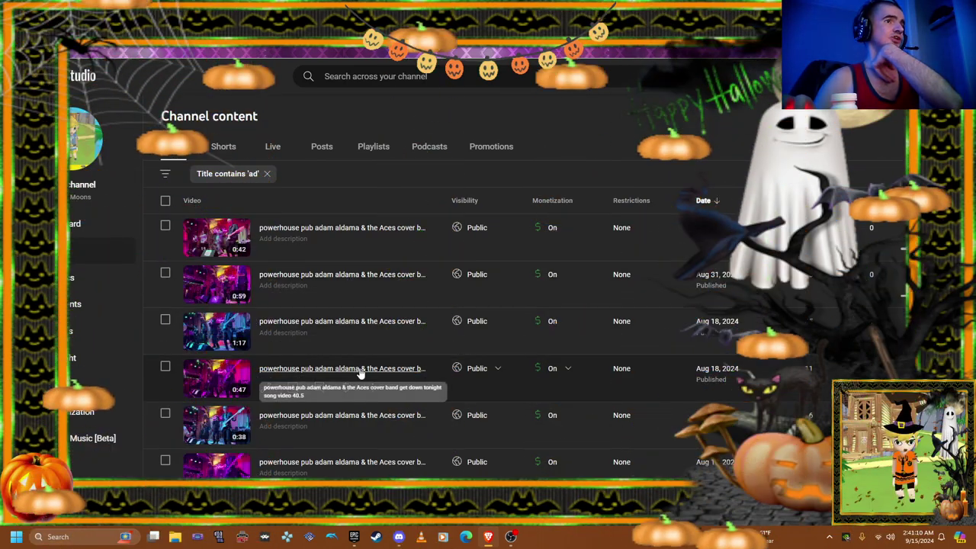
scroll(361, 373, "down", 2)
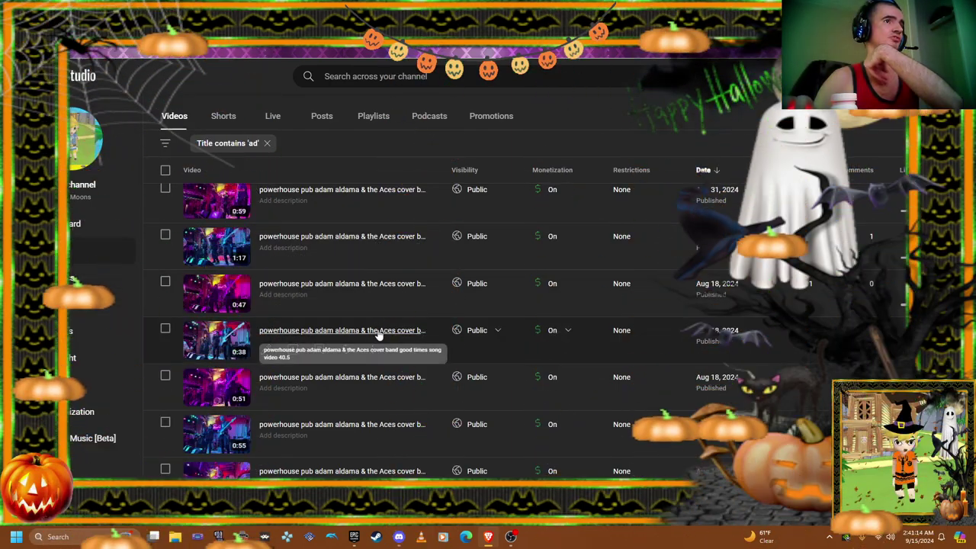
scroll(382, 293, "down", 2)
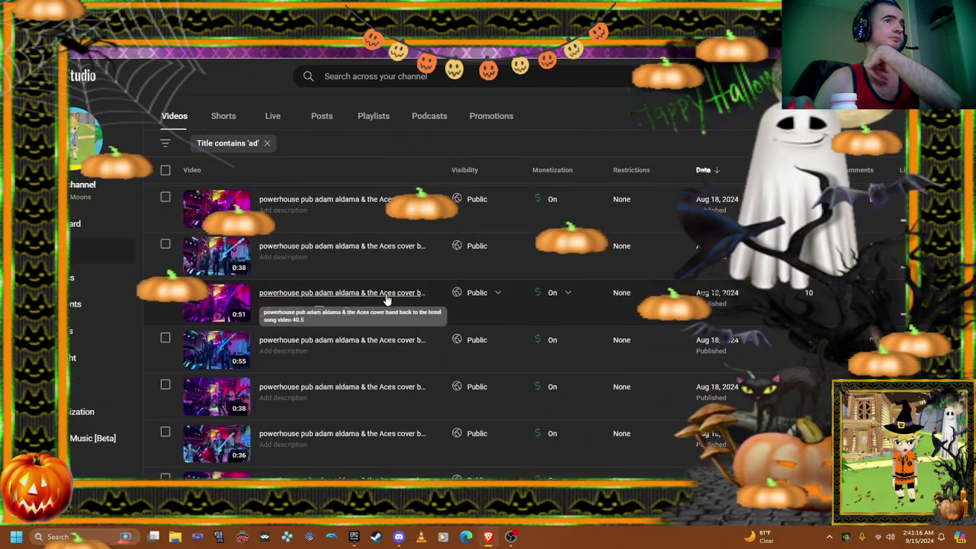
scroll(388, 297, "down", 2)
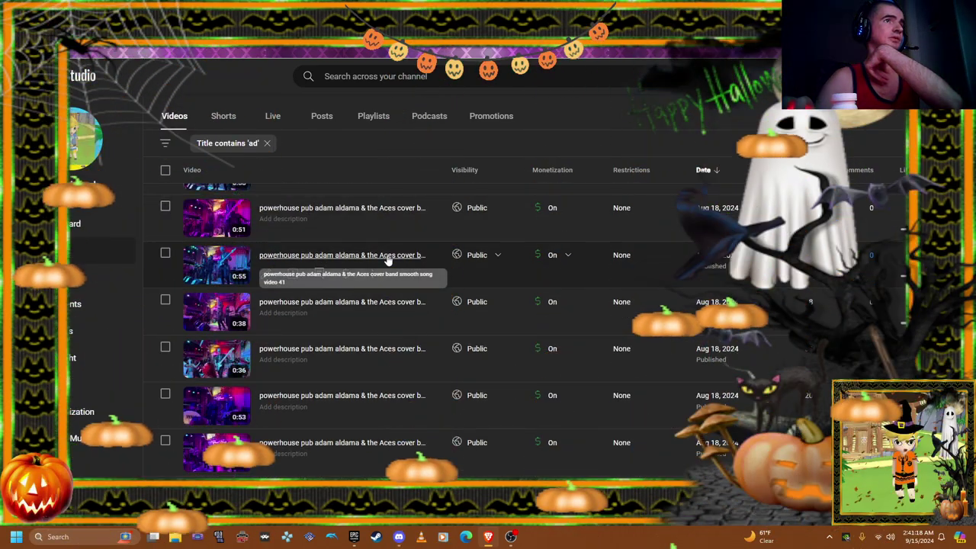
Download the 0:55 smooth song video 41 and re-upload it as a new draft.
left_click(370, 273)
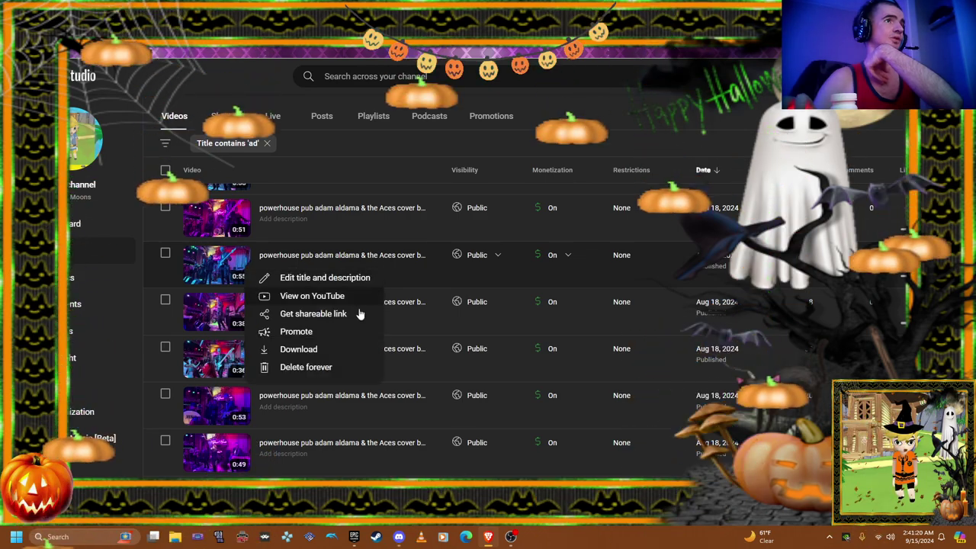
left_click(338, 354)
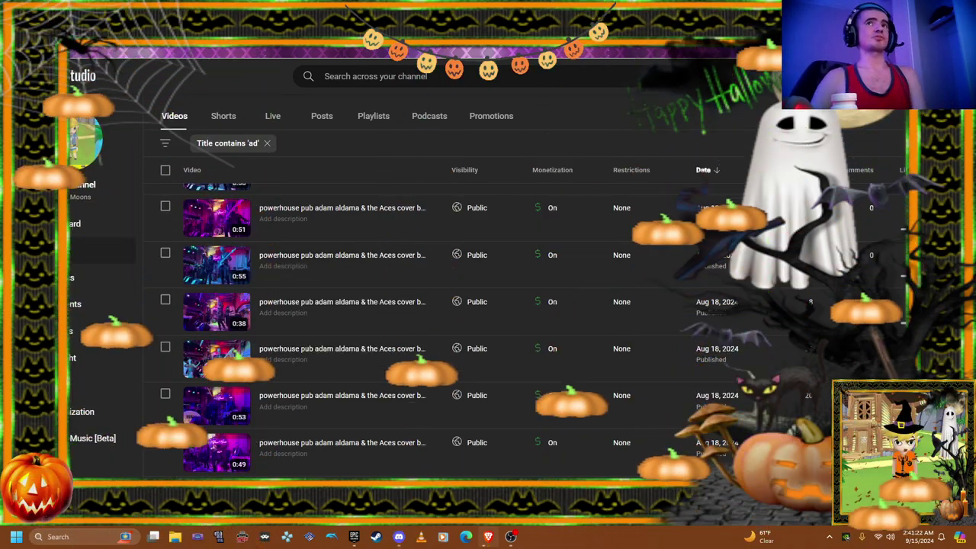
left_click(889, 101)
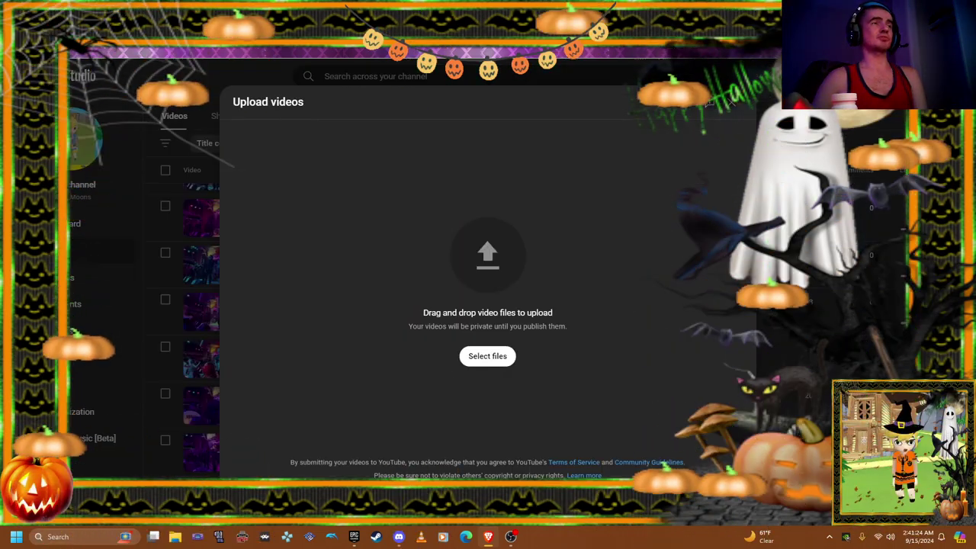
left_click(481, 356)
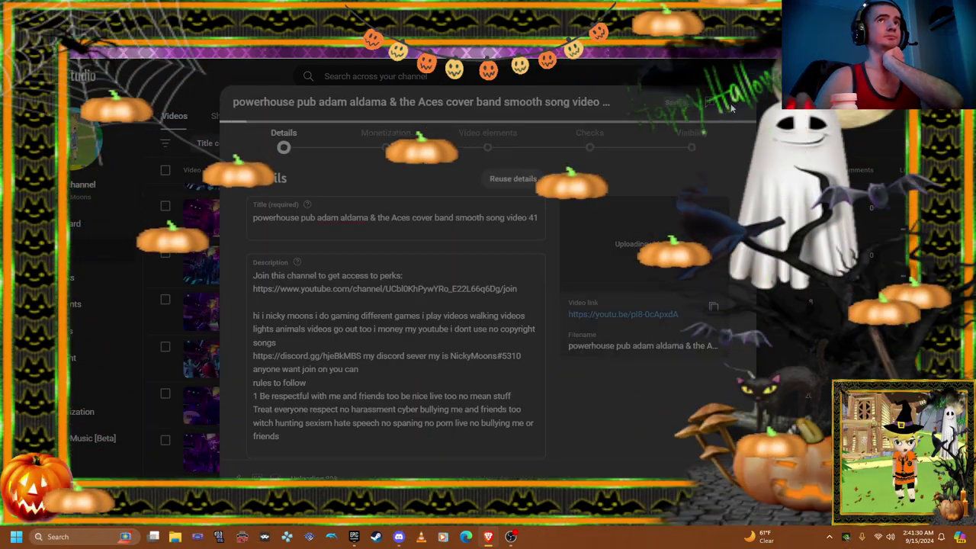
left_click(731, 105)
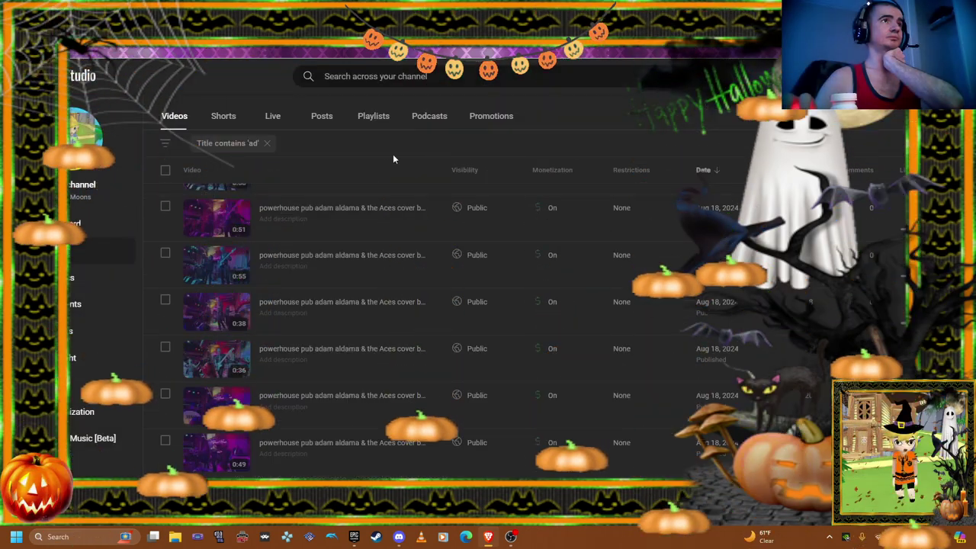
Clear the title filter and wait for the smooth song draft to show Copyright.
left_click(266, 144)
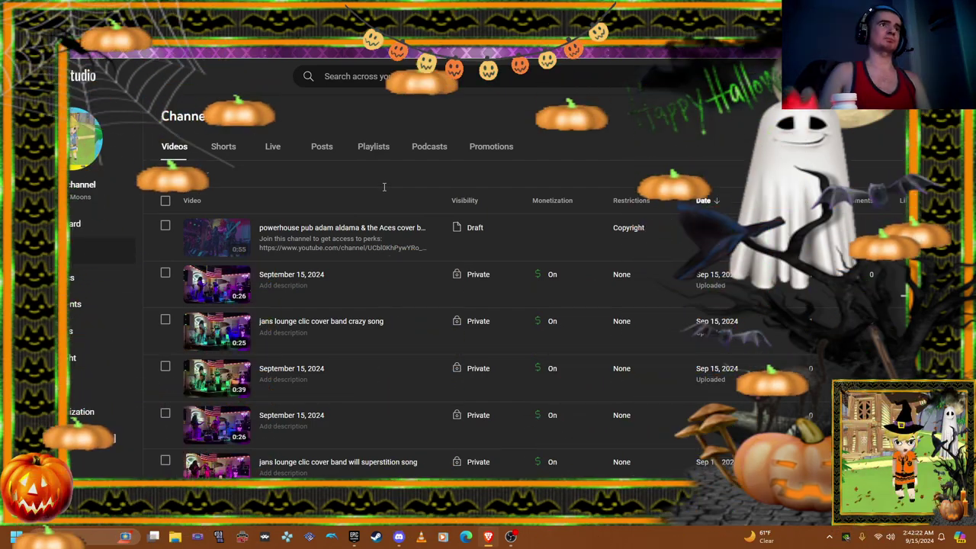
Review the Smooth (Radio Edit) copyright claim, then permanently delete the flagged draft.
mouse_move(628, 228)
left_click(645, 195)
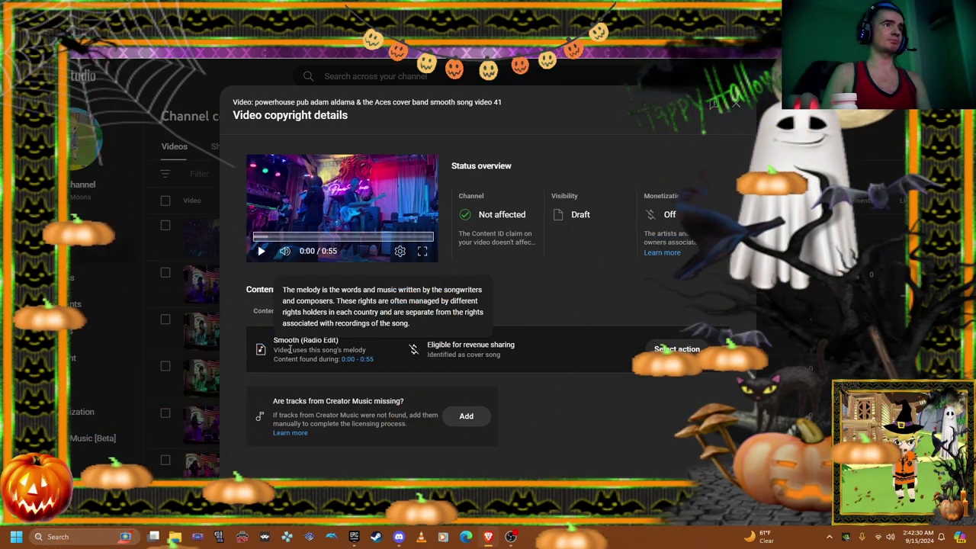
mouse_move(463, 354)
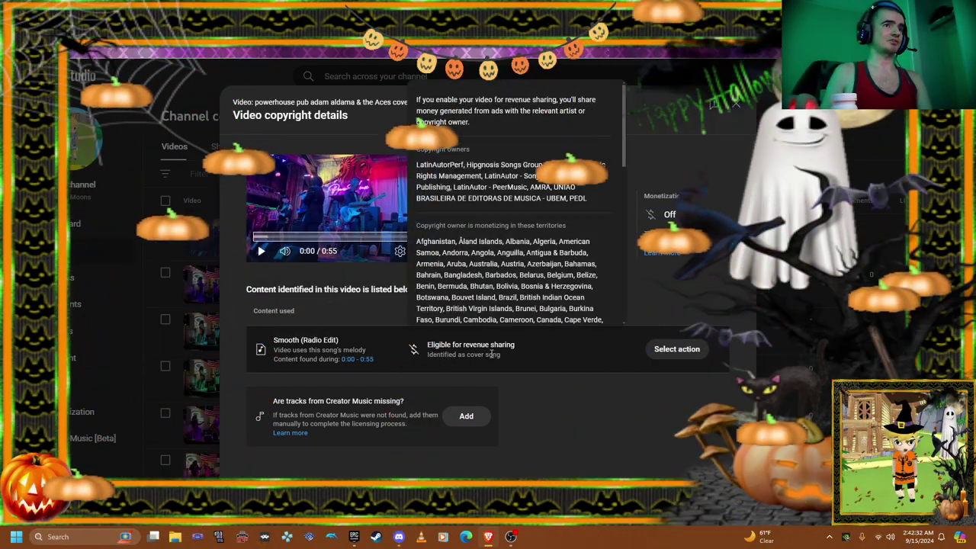
scroll(511, 267, "down", 5)
scroll(511, 267, "down", 3)
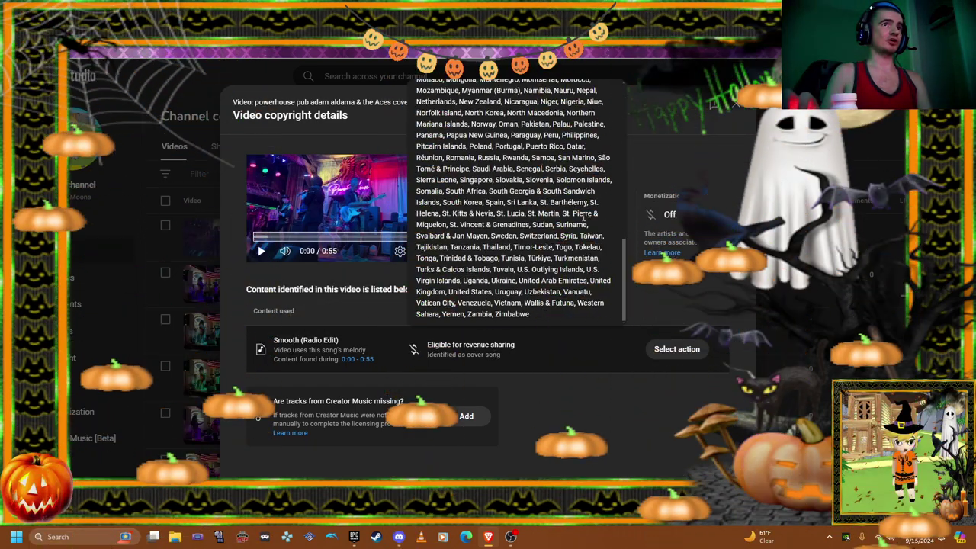
left_click(717, 108)
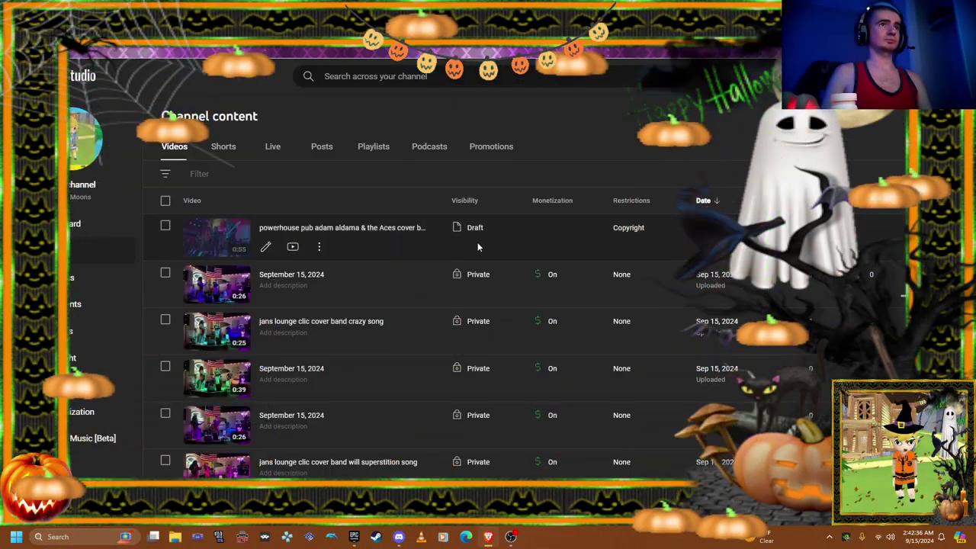
left_click(319, 247)
left_click(253, 323)
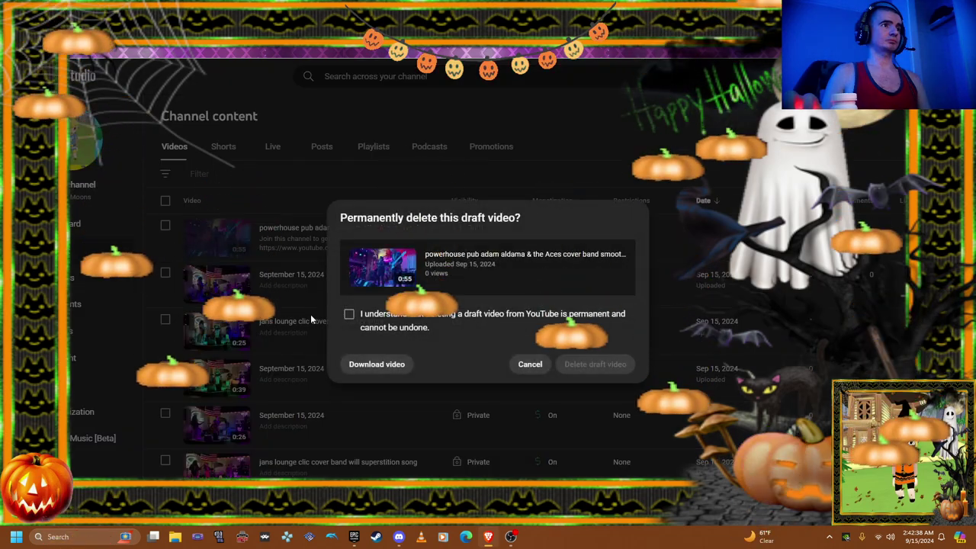
left_click(439, 324)
left_click(569, 366)
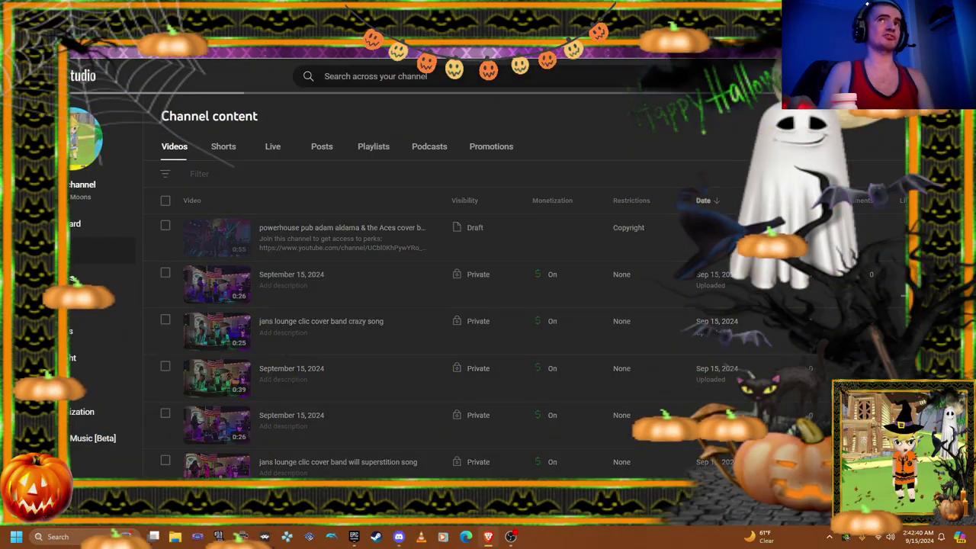
left_click(877, 77)
Start an upload but cancel out of the file picker and upload window.
left_click(884, 57)
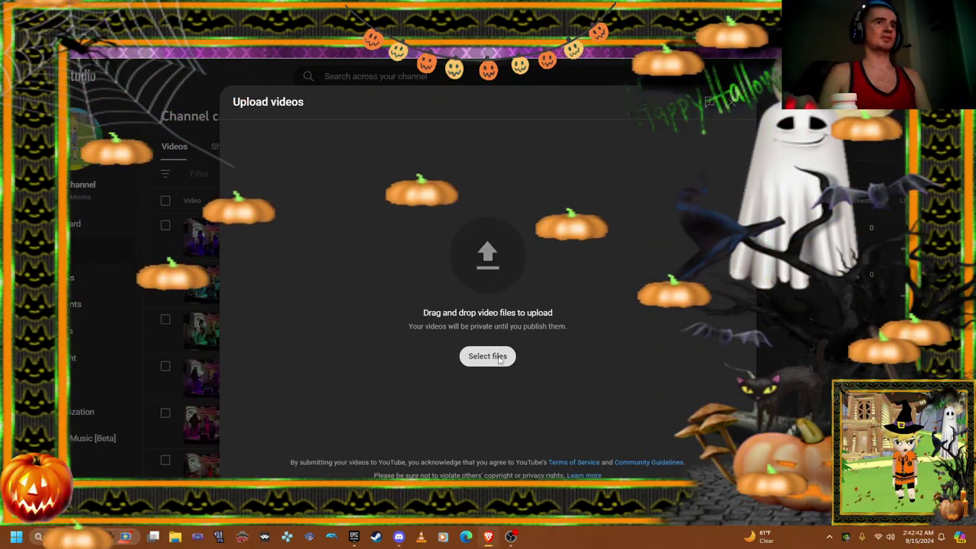
left_click(487, 356)
double_click(122, 116)
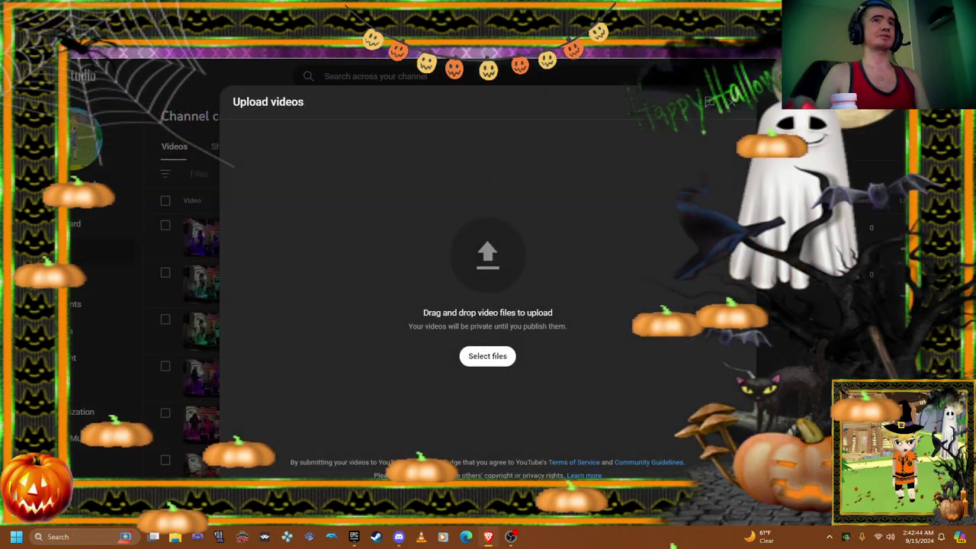
key("Escape")
Filter titles by 'blue', download the second listed video, and clear the filter.
left_click(374, 174)
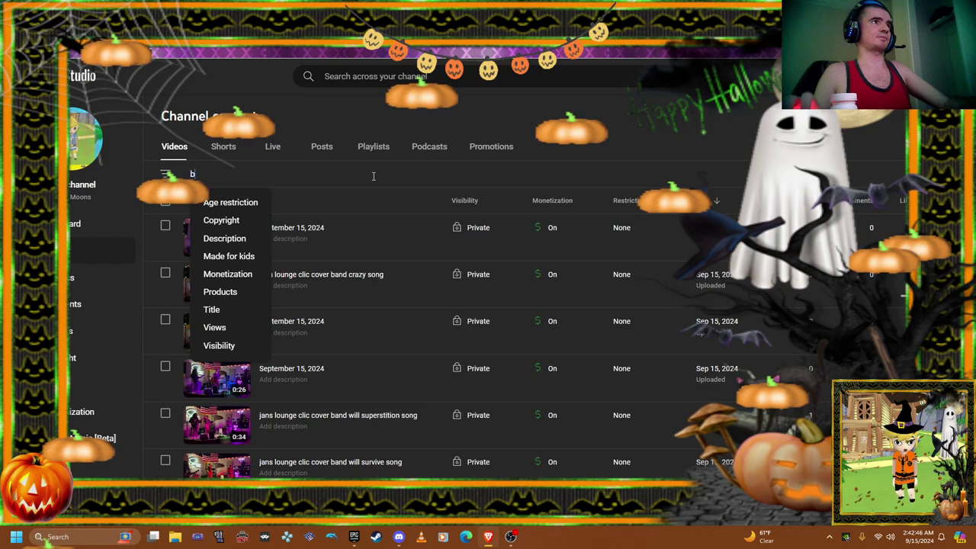
type("blue")
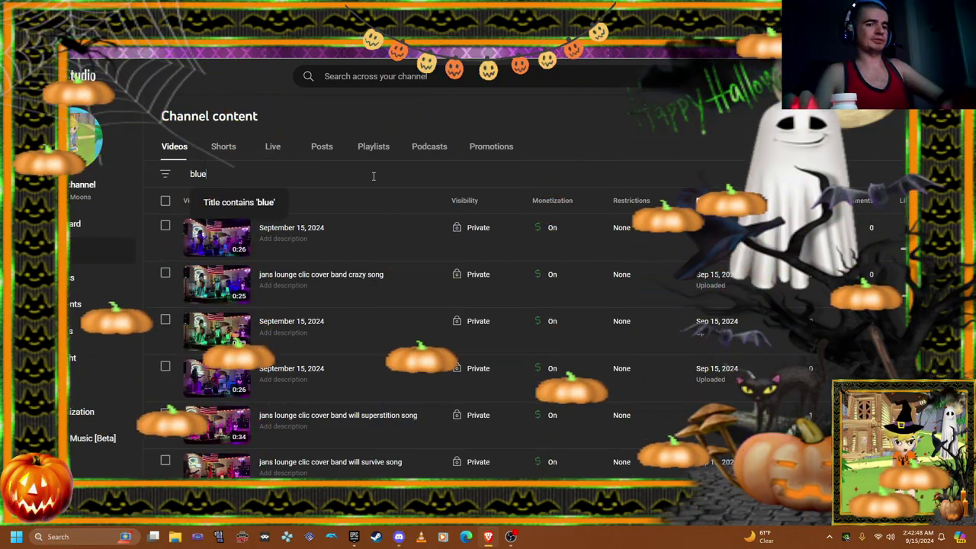
key("Return")
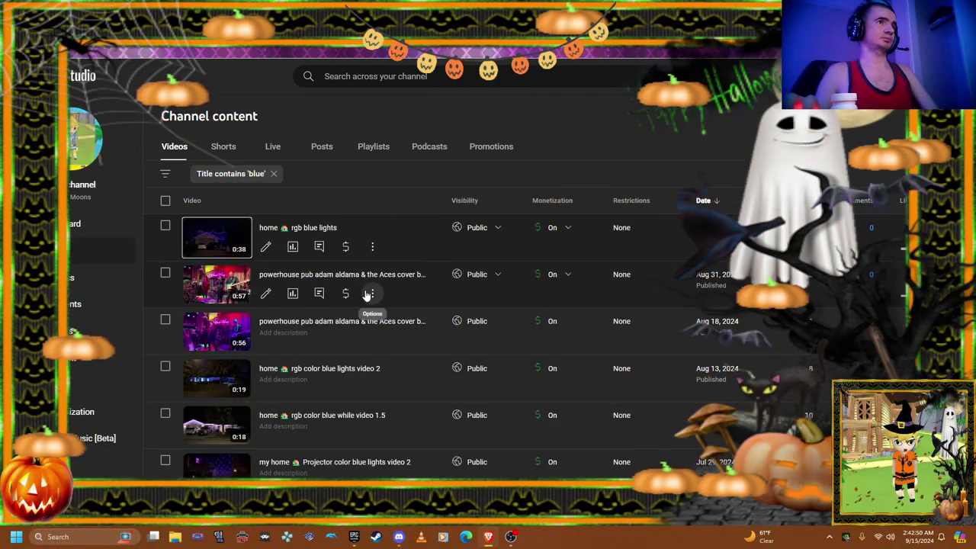
left_click(368, 294)
left_click(338, 371)
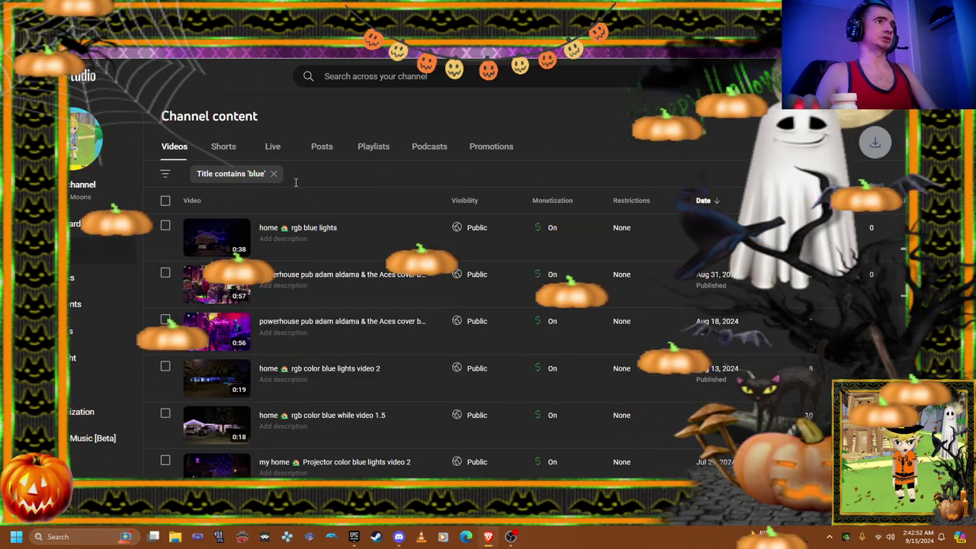
left_click(274, 174)
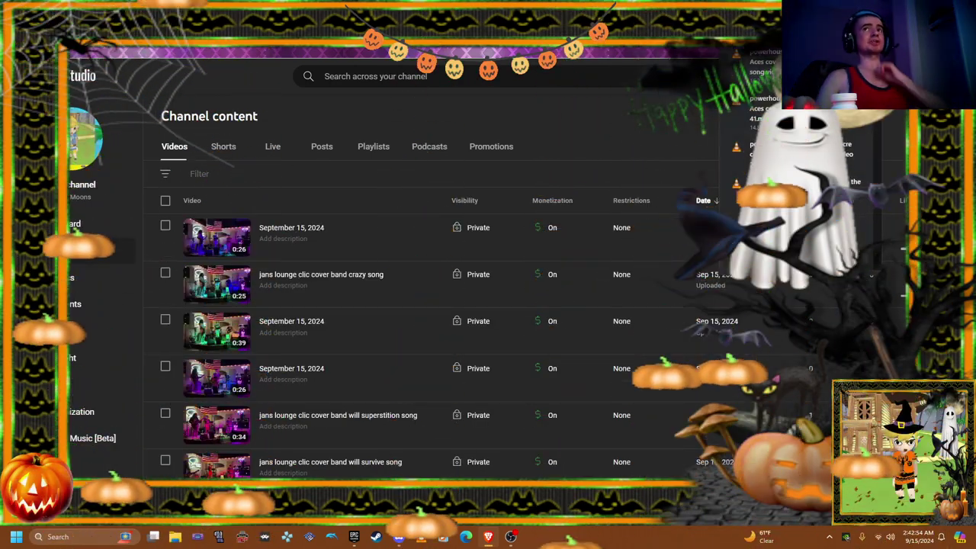
Upload the downloaded blue da ba dee song video 43 and close its details window.
left_click(854, 77)
left_click(900, 89)
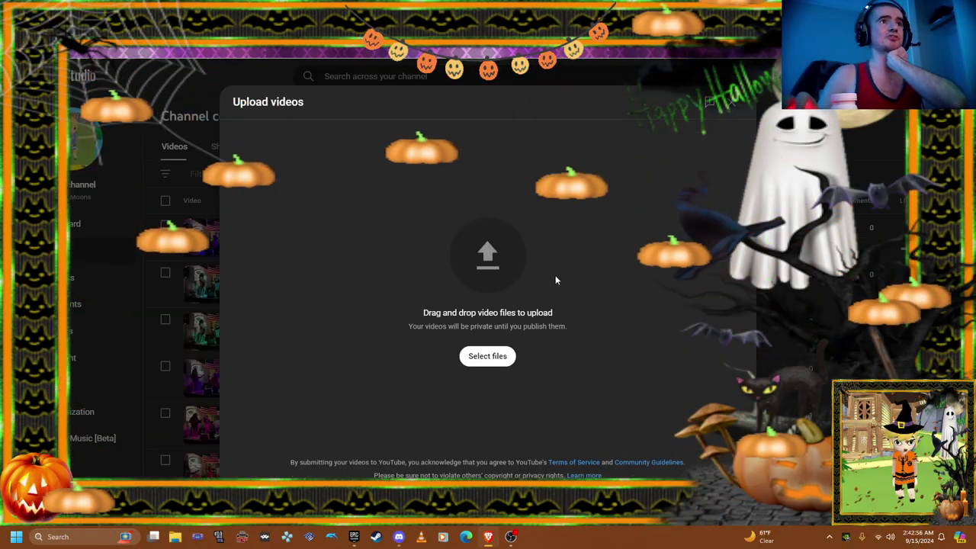
left_click(491, 359)
double_click(240, 115)
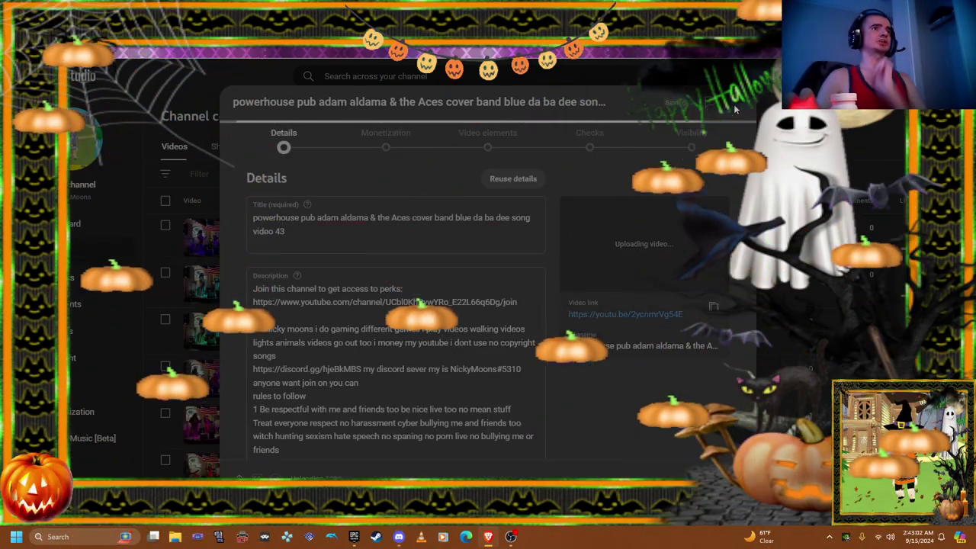
left_click(734, 104)
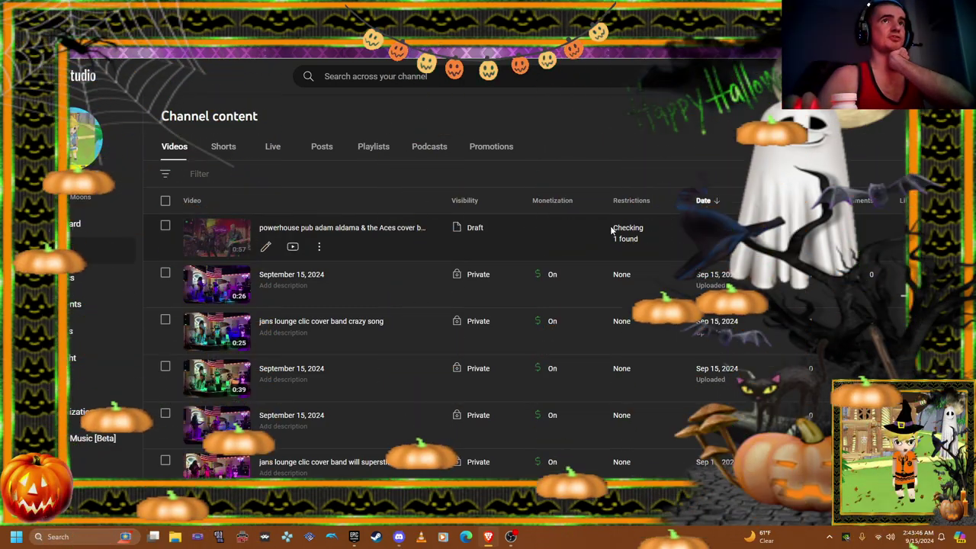
mouse_move(627, 232)
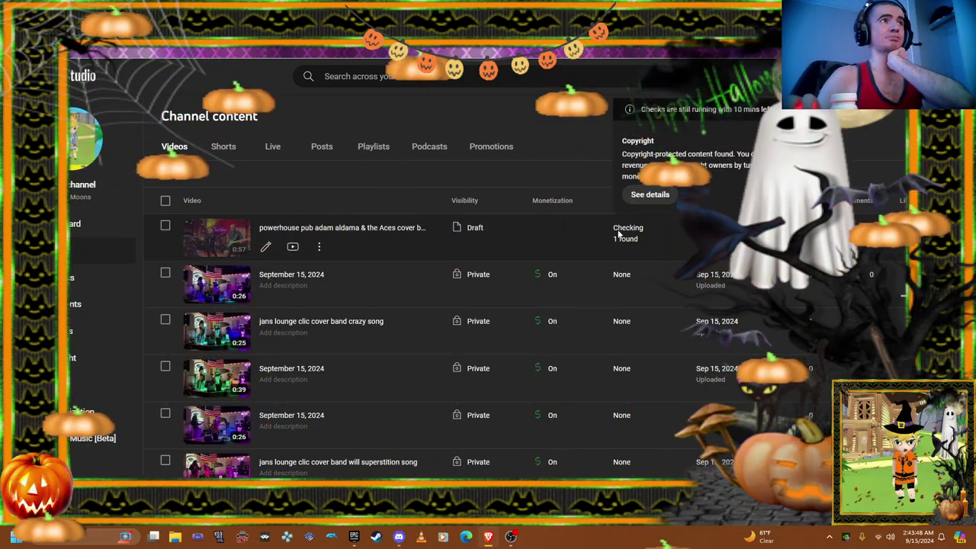
Review the blue da ba dee copyright claim and permanently delete the flagged draft.
left_click(650, 194)
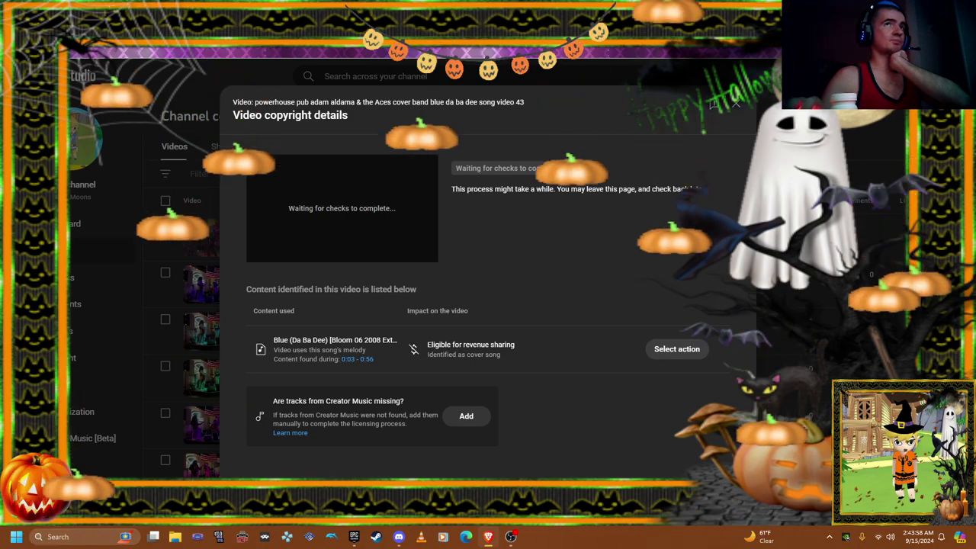
left_click(736, 105)
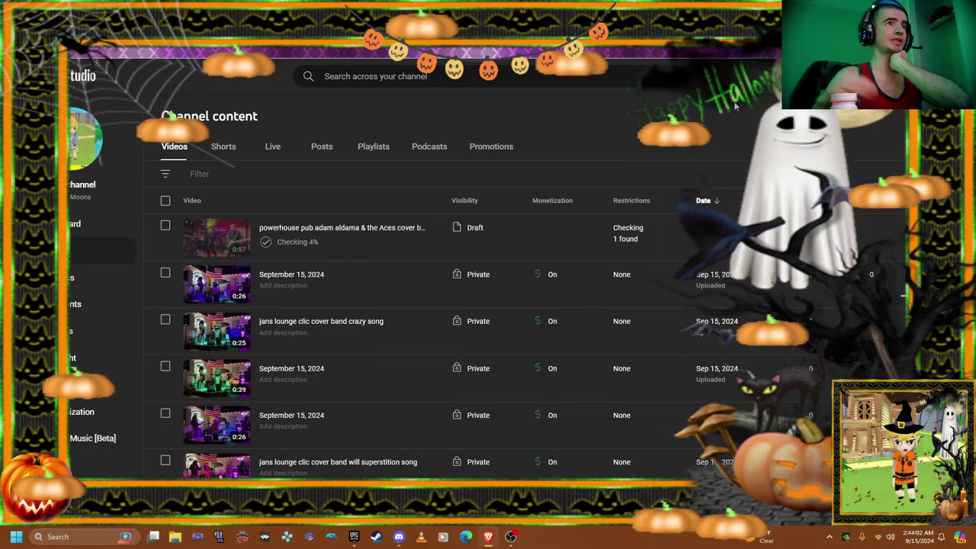
mouse_move(343, 233)
left_click(319, 246)
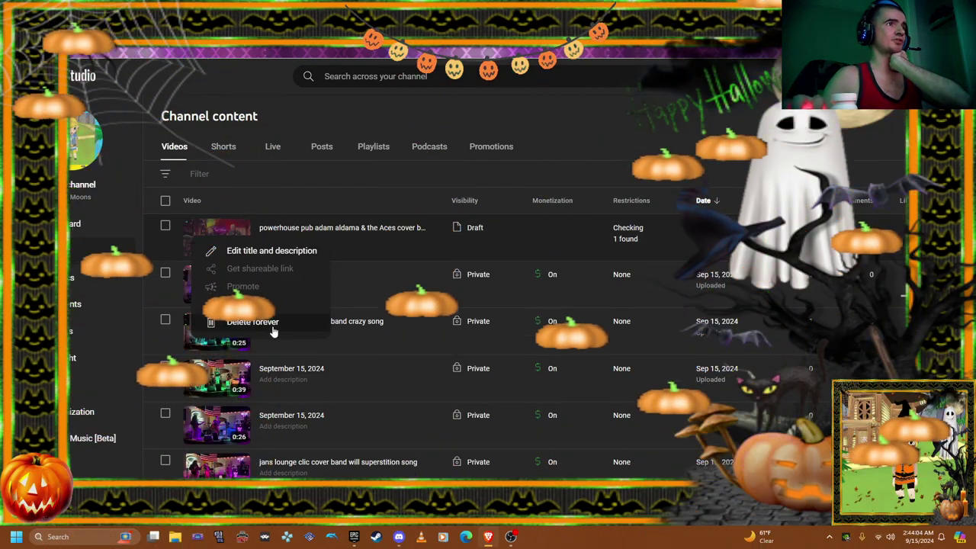
left_click(336, 316)
left_click(594, 364)
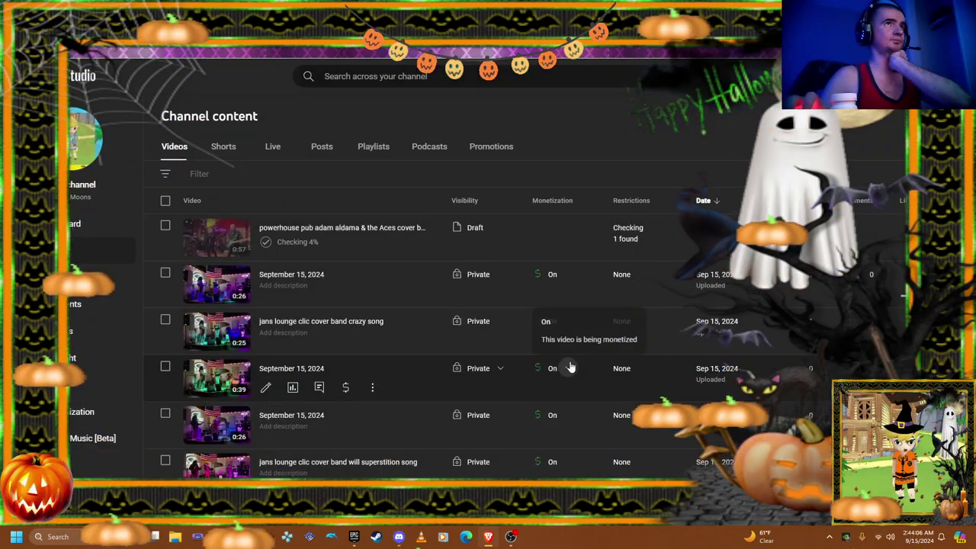
Open Upload videos and dismiss the file picker without choosing a file.
left_click(877, 76)
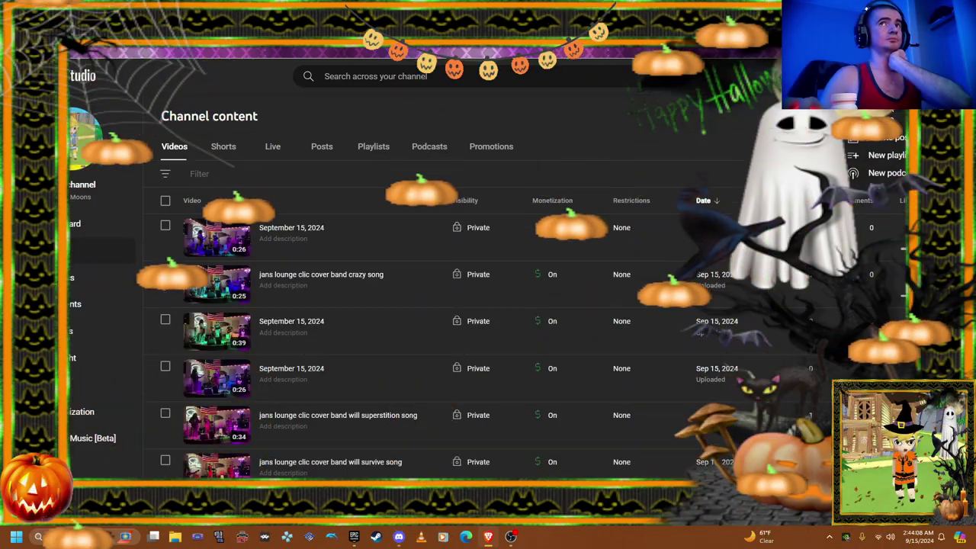
left_click(877, 102)
left_click(505, 358)
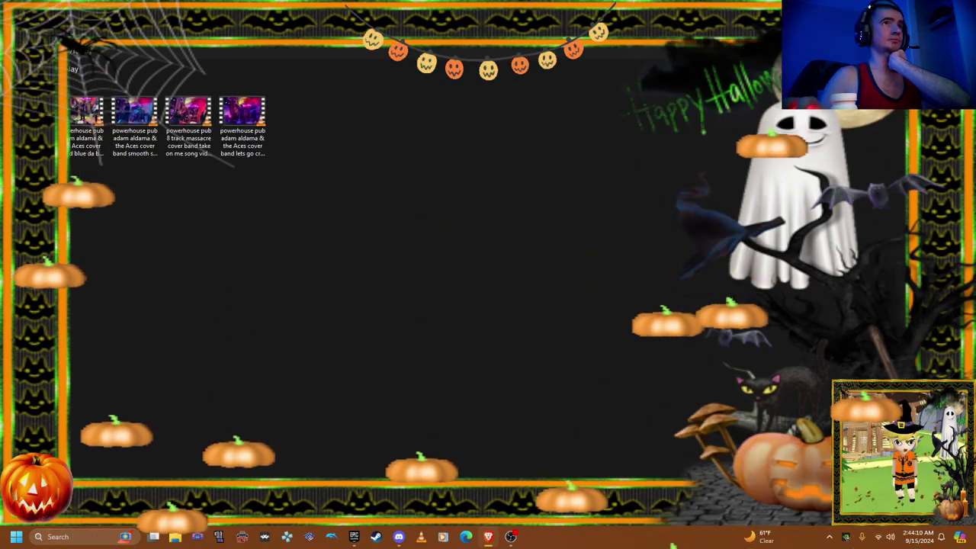
key("Escape")
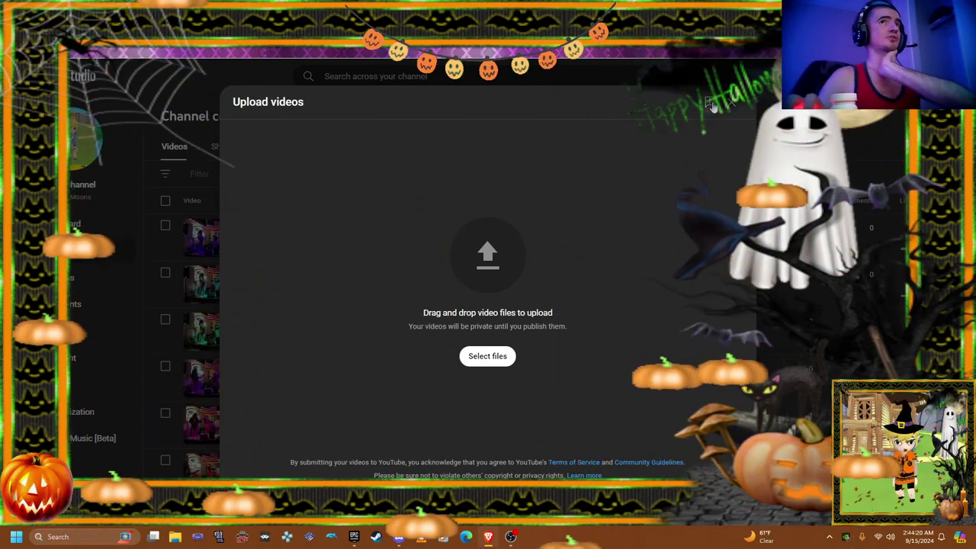
Filter videos by titles containing 'all', check a result, clear the filter, and start an upload.
left_click(726, 109)
left_click(279, 187)
type("a")
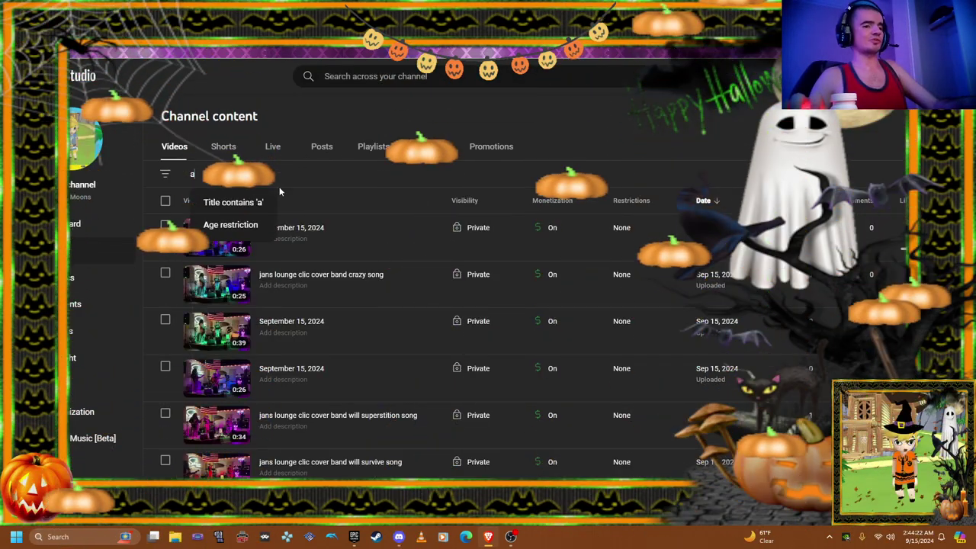
type("ll")
key("Return")
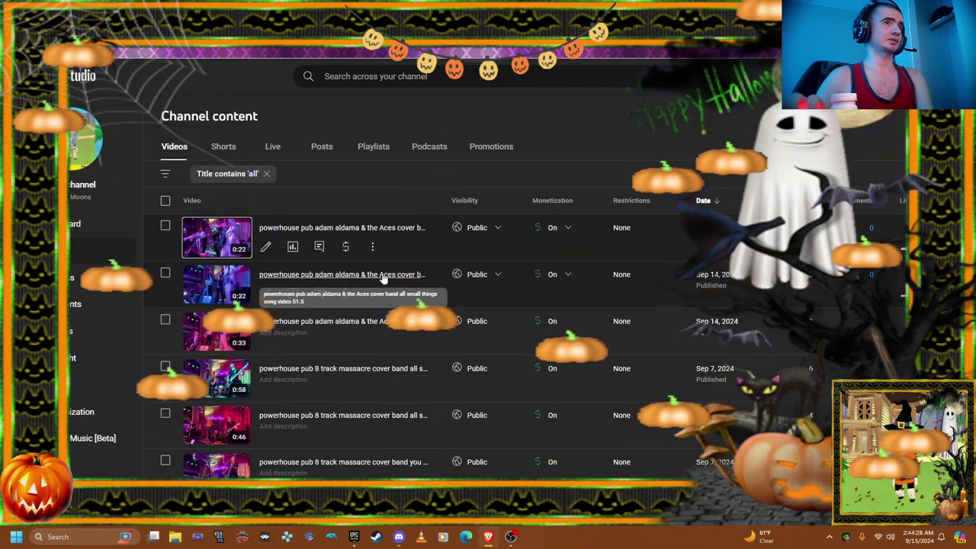
mouse_move(342, 368)
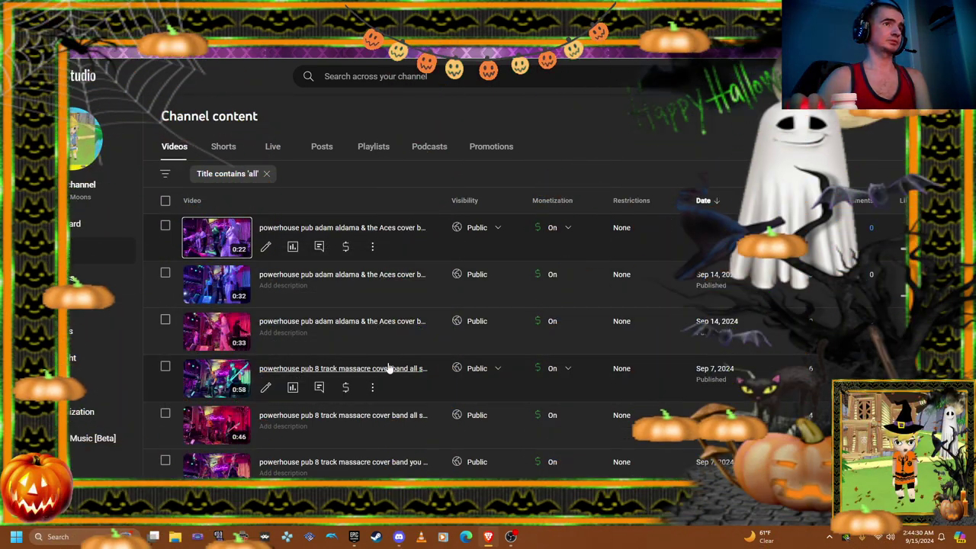
scroll(406, 262, "down", 3)
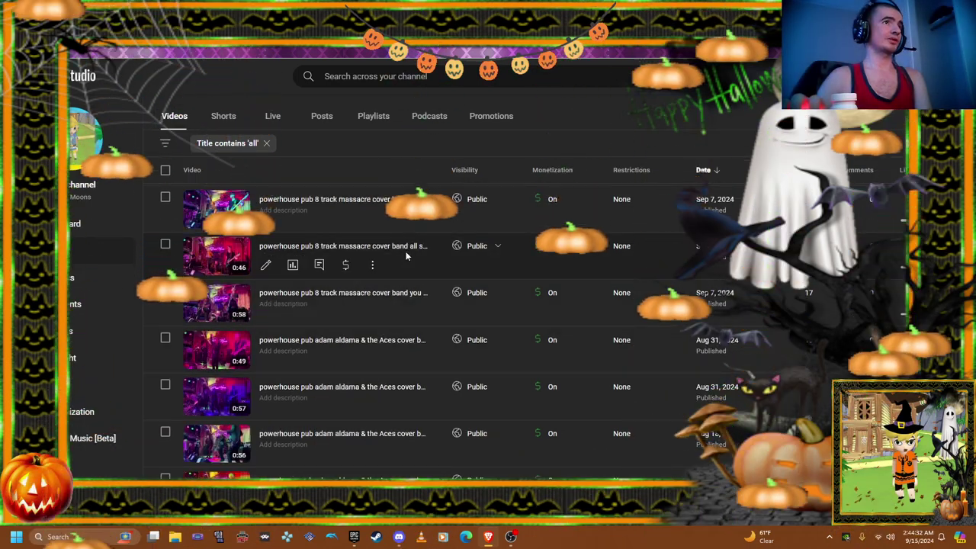
mouse_move(343, 340)
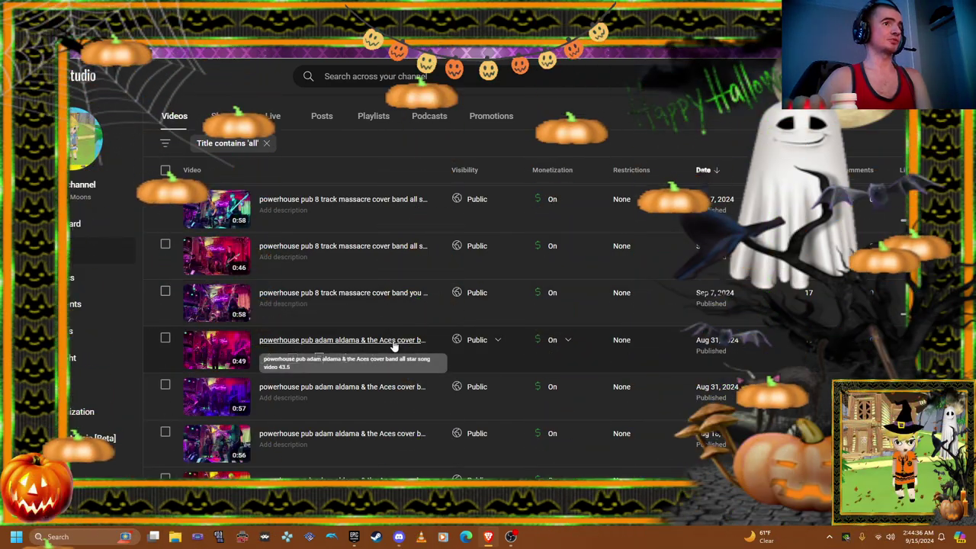
scroll(396, 305, "down", 3)
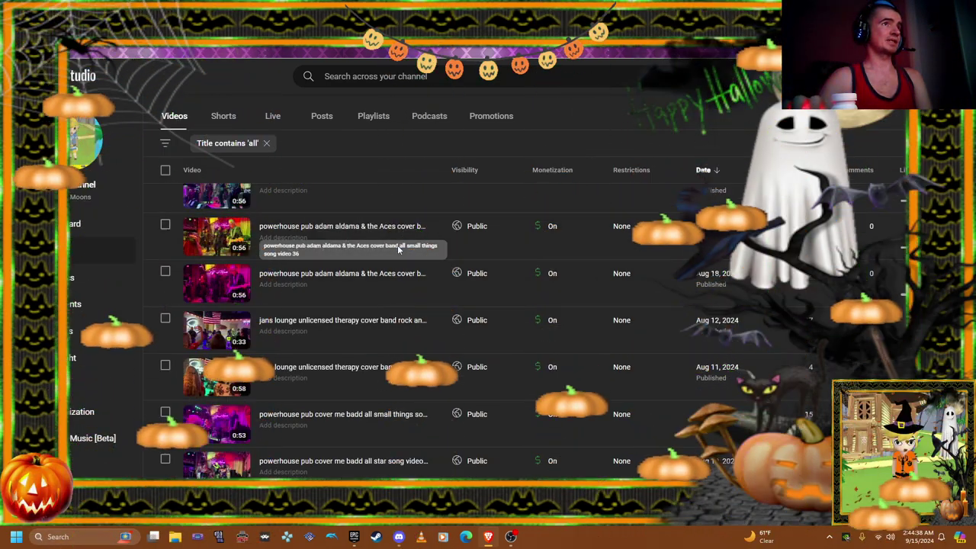
mouse_move(397, 273)
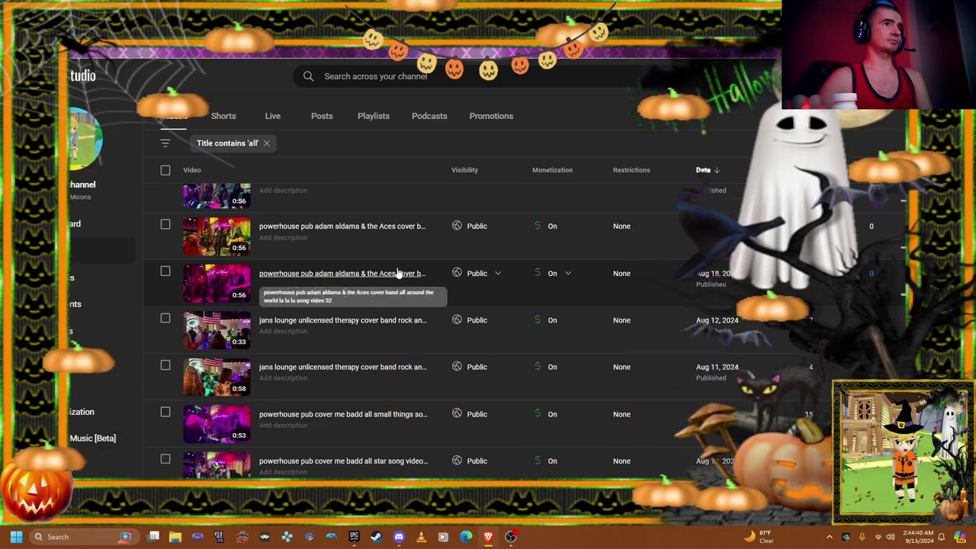
left_click(372, 292)
left_click(347, 367)
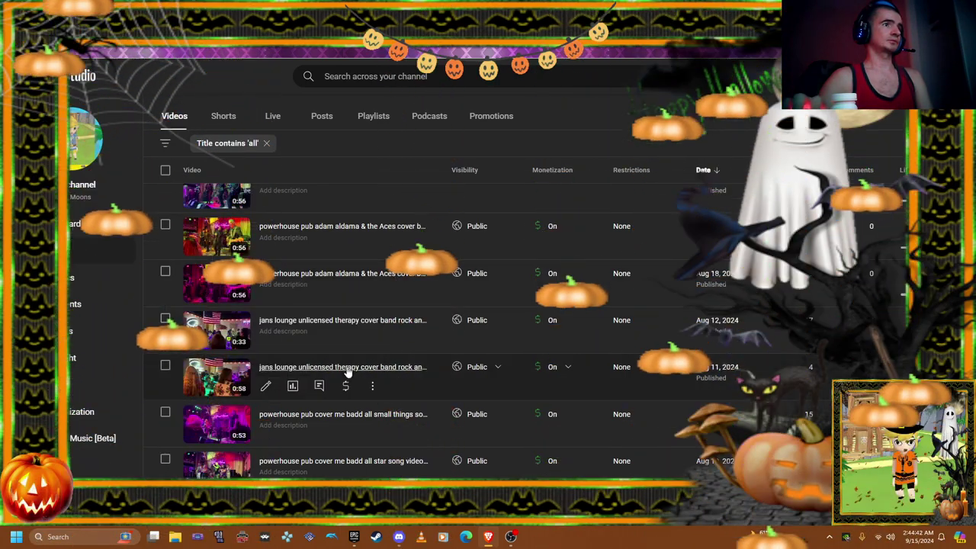
left_click(266, 144)
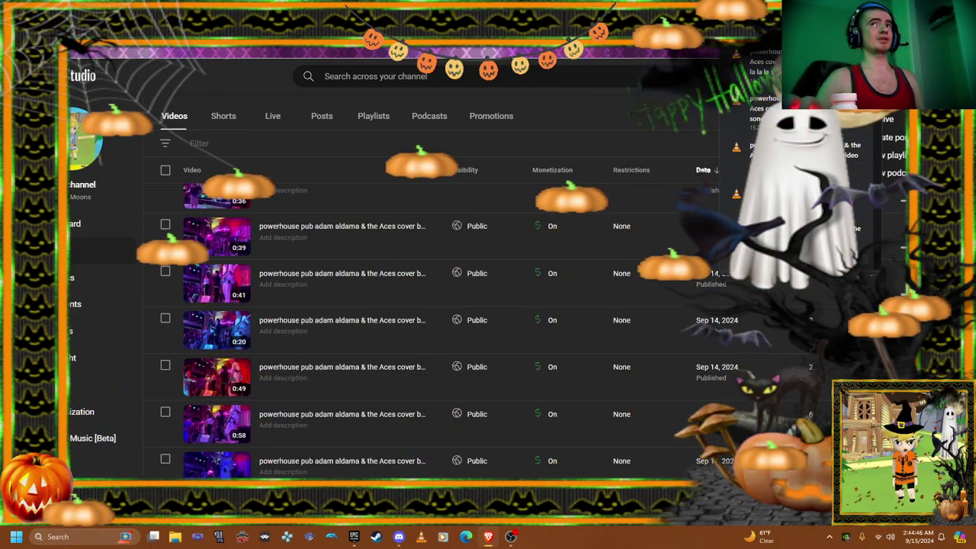
left_click(877, 101)
Choose a cover-band video file in the file picker to upload it.
left_click(492, 358)
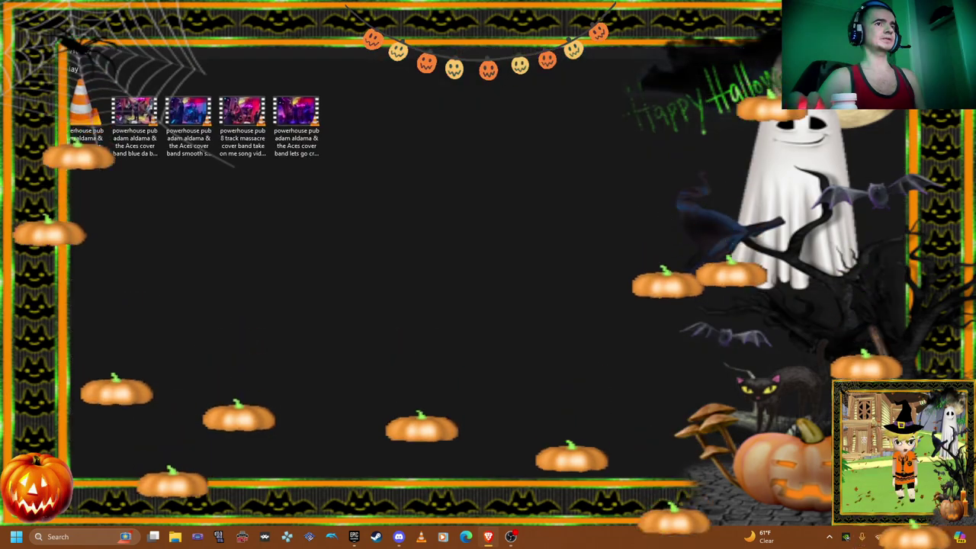
double_click(116, 123)
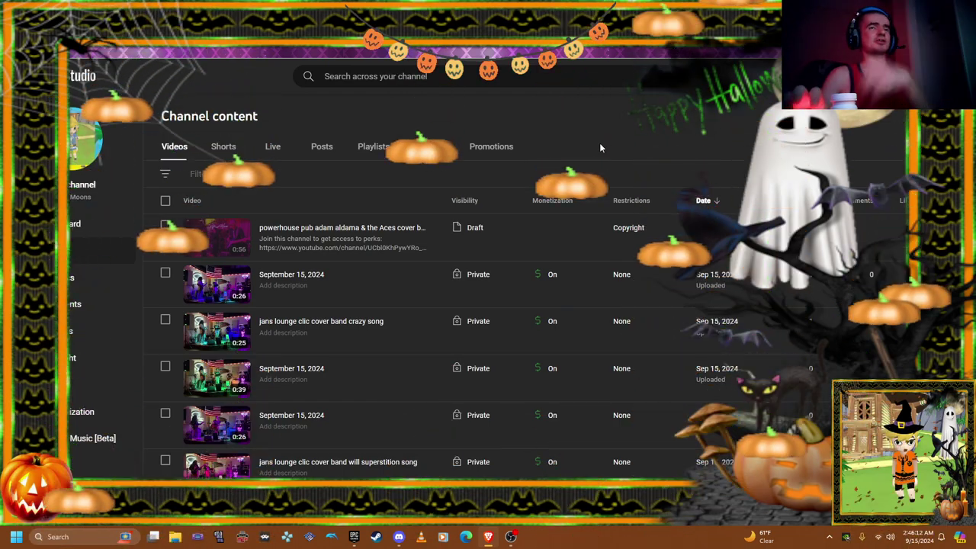
Open the draft's copyright details and copy the claimed song title 'Around The World (Bass Power Remix)'.
mouse_move(629, 227)
left_click(650, 195)
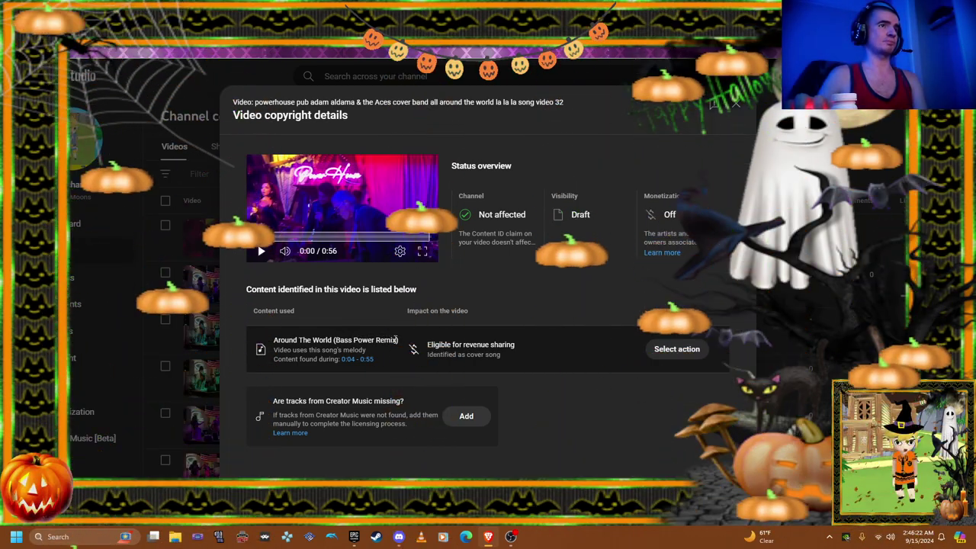
left_click_drag(397, 340, 321, 340)
right_click(276, 344)
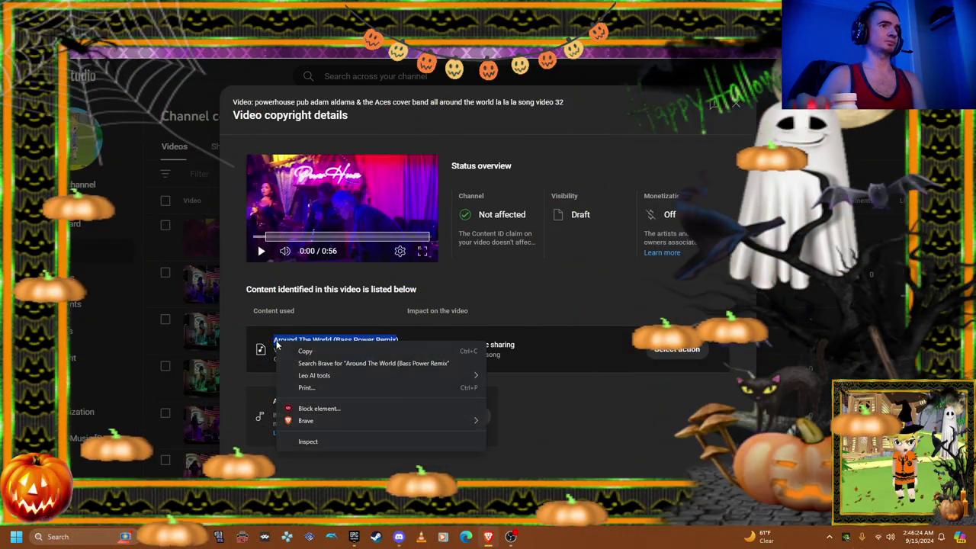
left_click(303, 352)
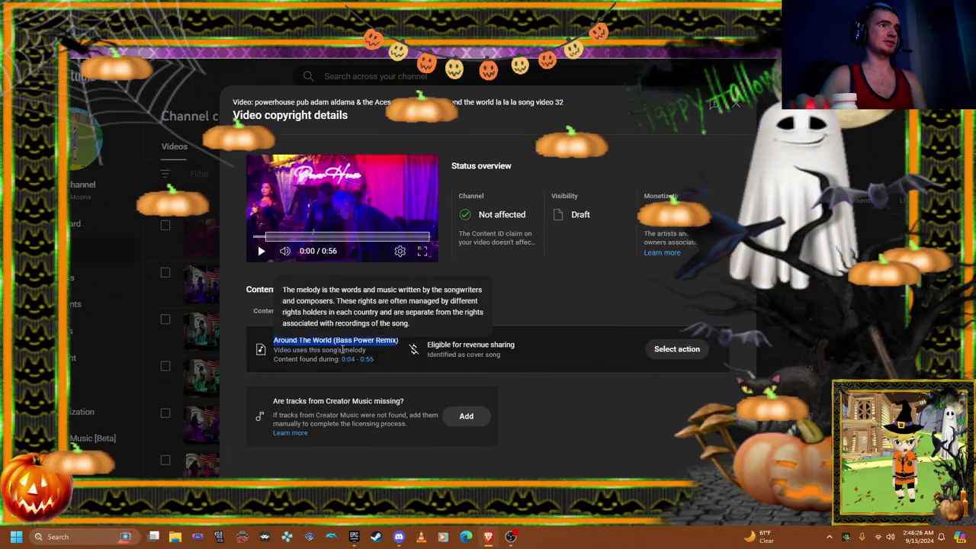
mouse_move(471, 345)
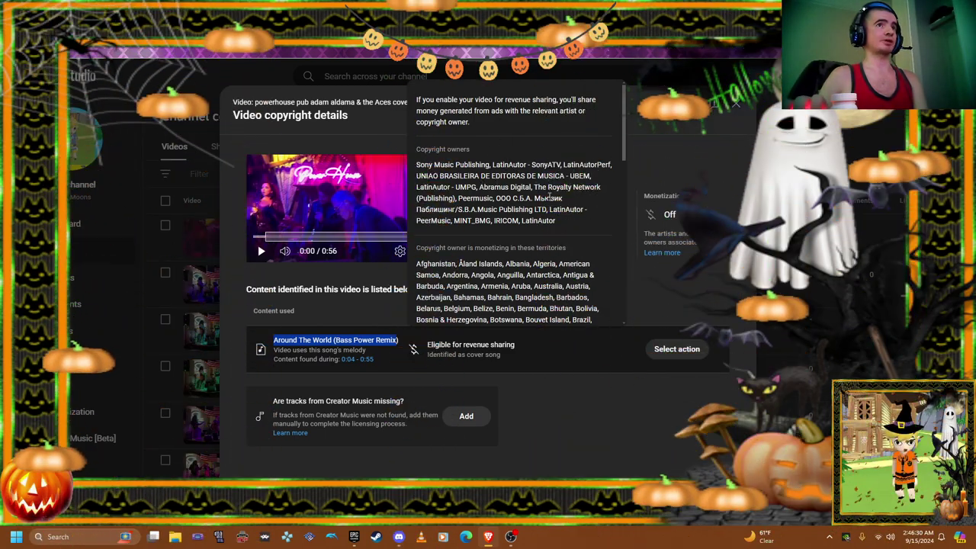
scroll(549, 196, "down", 2)
scroll(549, 222, "down", 2)
scroll(548, 251, "down", 2)
scroll(548, 279, "down", 2)
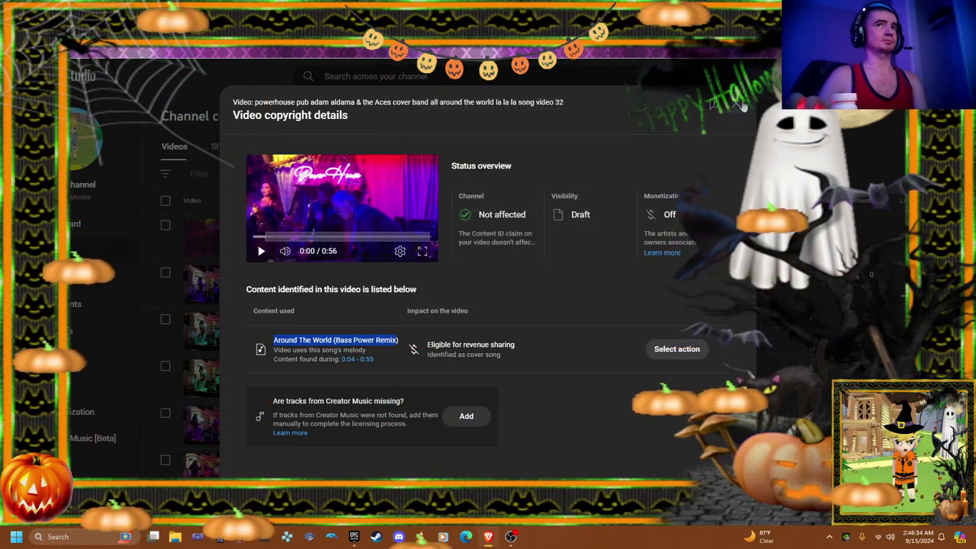
Close the copyright details and permanently delete the flagged draft video.
left_click(736, 105)
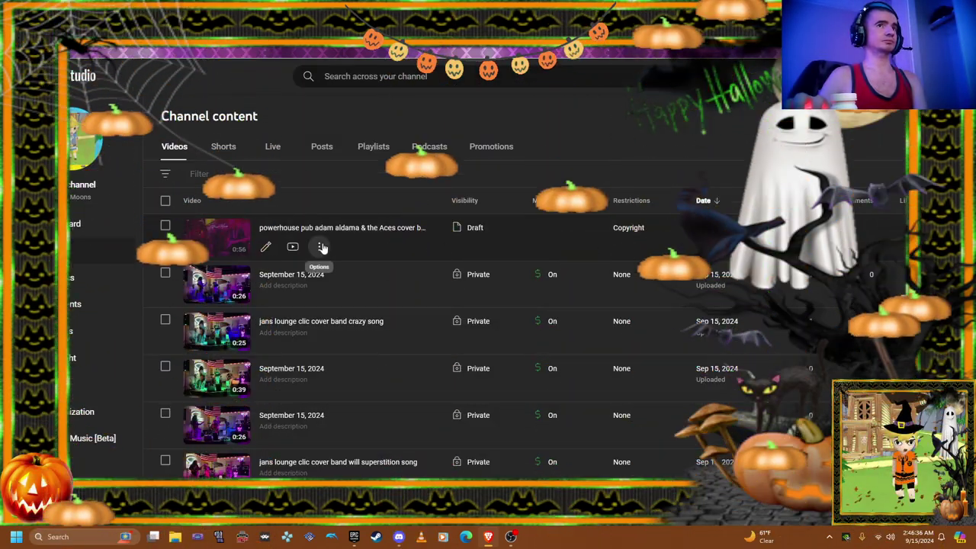
left_click(322, 248)
left_click(309, 323)
left_click(409, 326)
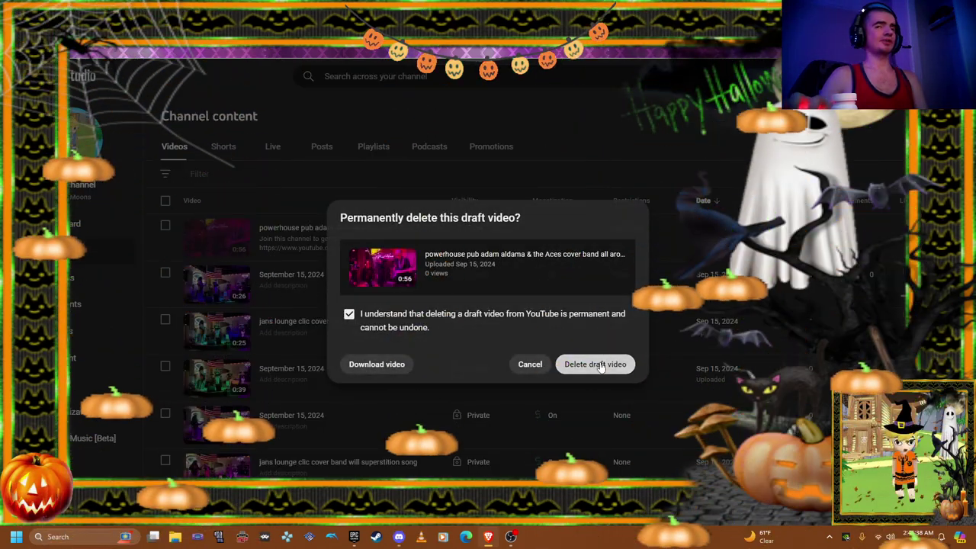
left_click(596, 364)
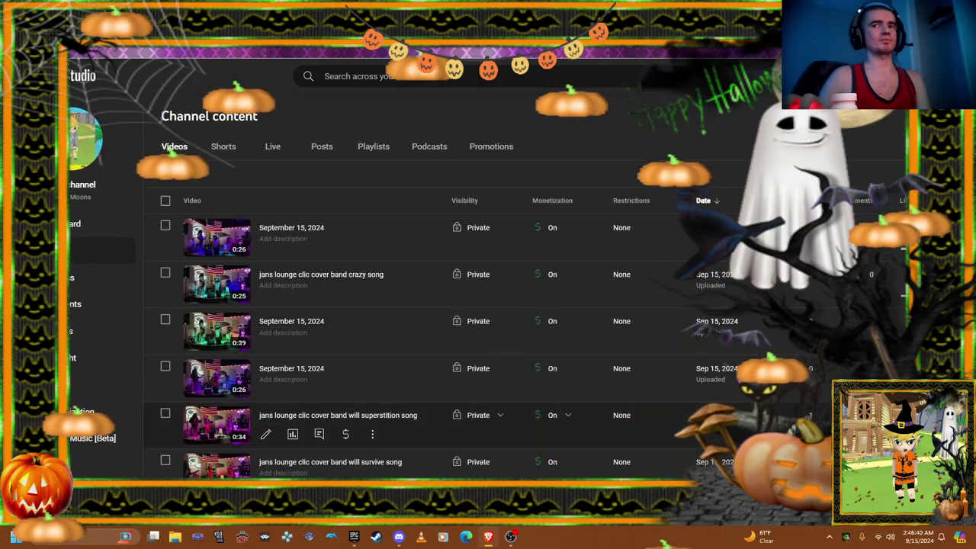
Filter videos by titles containing 'all', check the last result, and start a new upload.
left_click(263, 173)
type("all")
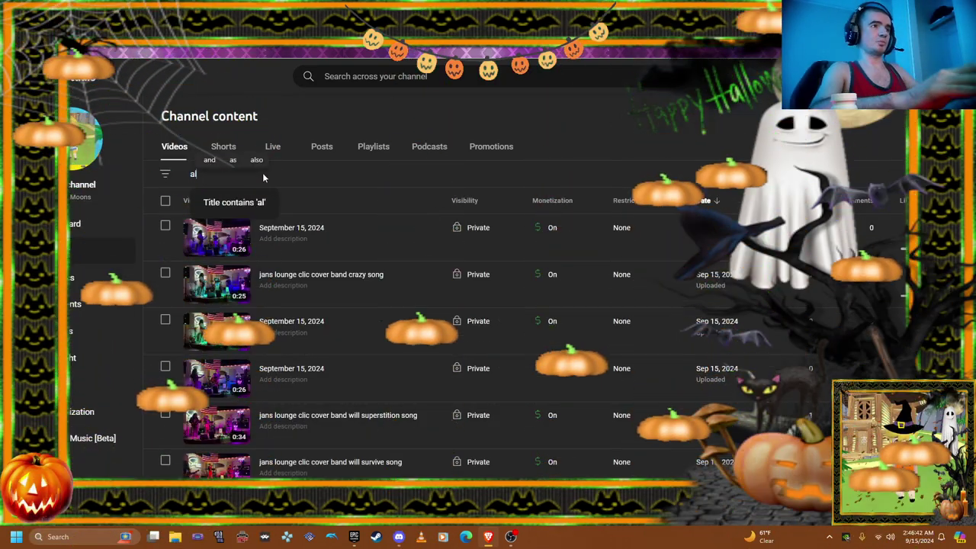
key("Return")
scroll(320, 252, "down", 5)
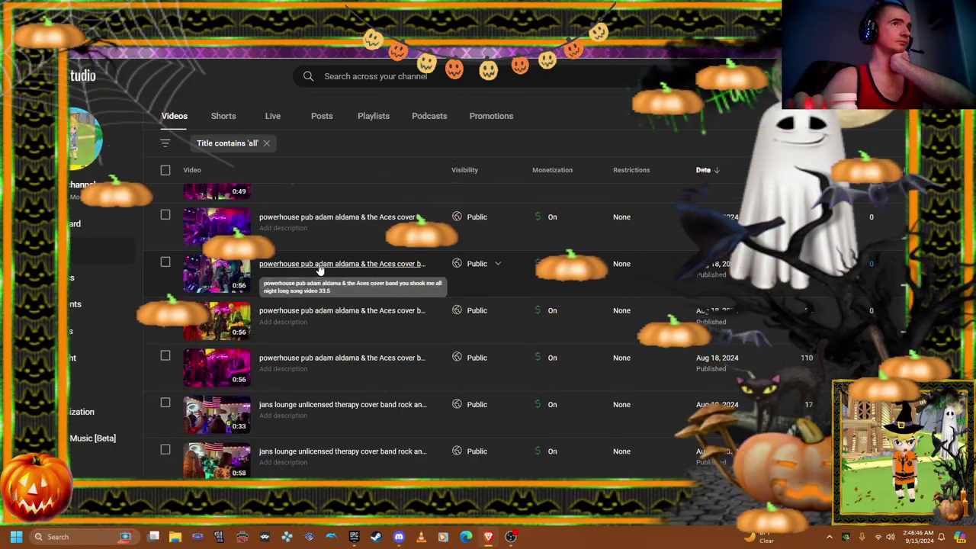
scroll(319, 269, "down", 5)
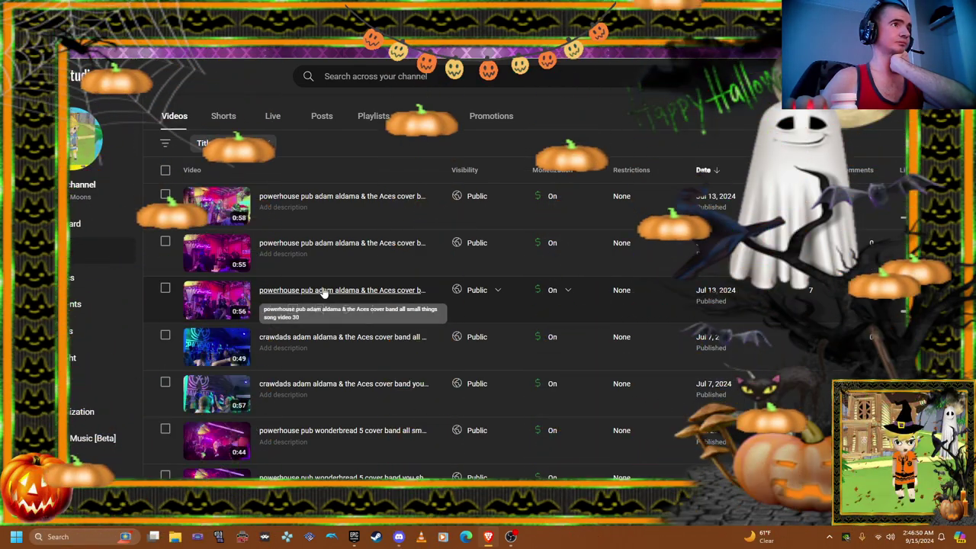
scroll(323, 294, "down", 2)
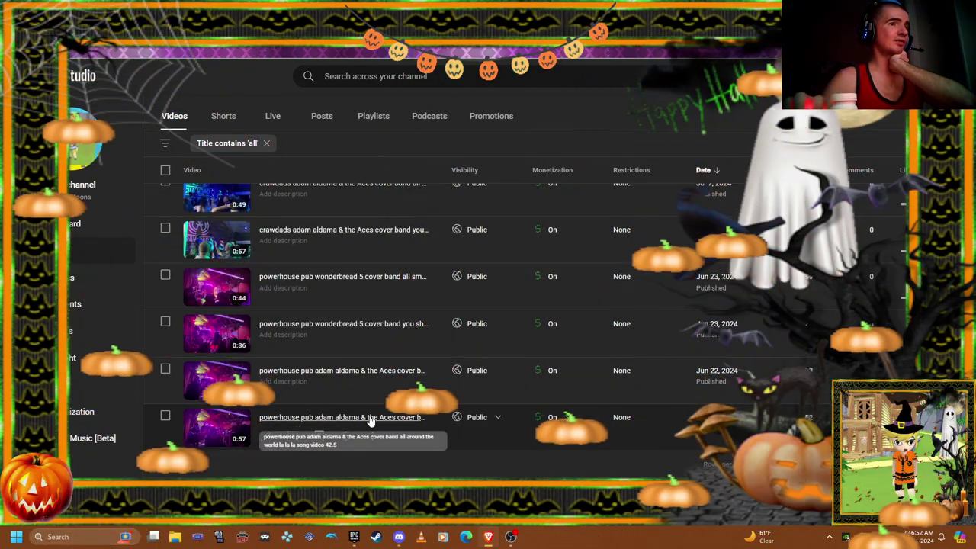
left_click(367, 439)
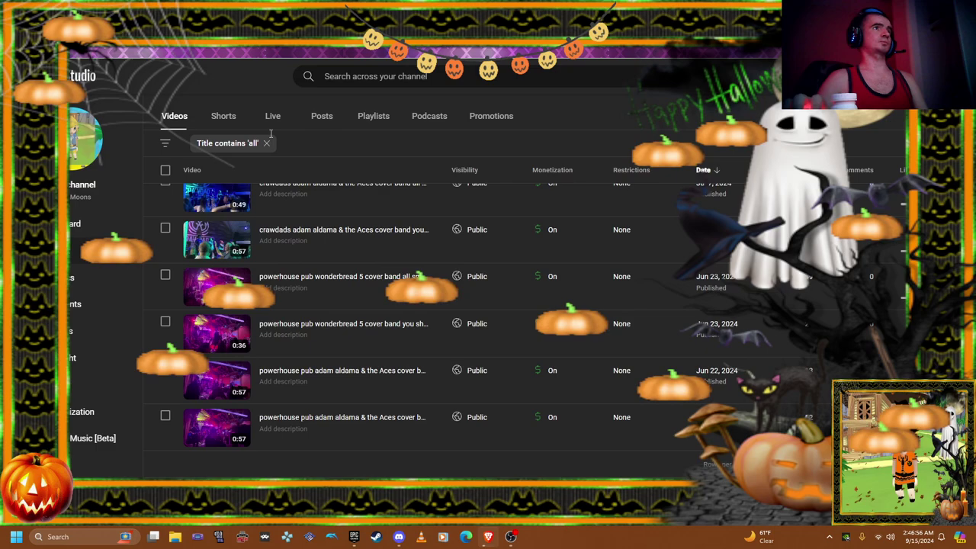
left_click(877, 76)
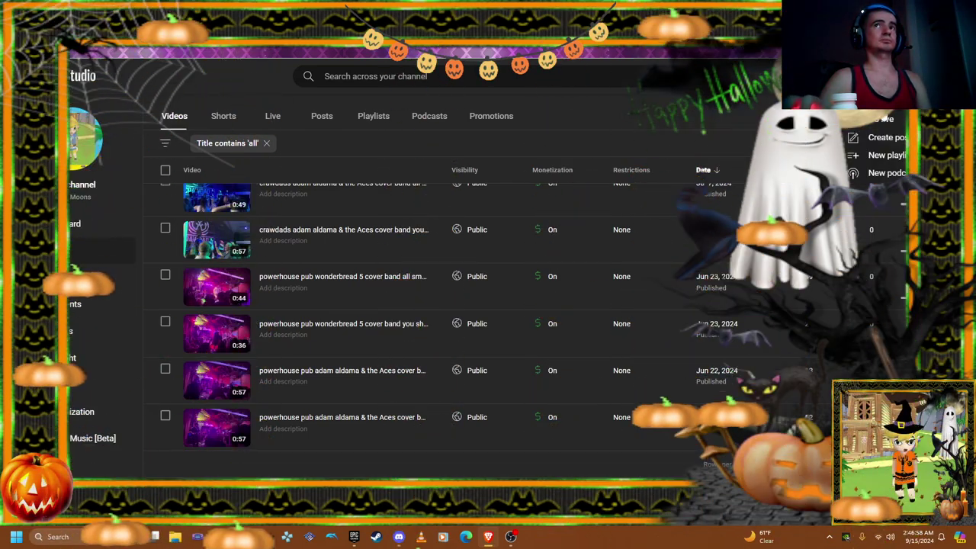
left_click(885, 100)
Upload the 'all around the world' video, close its details, and remove the 'all' filter.
left_click(495, 356)
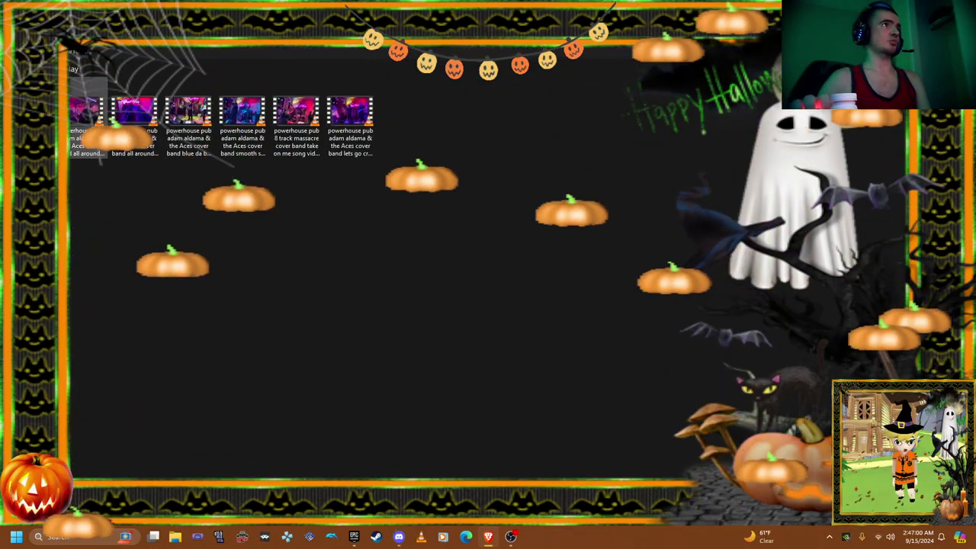
double_click(311, 132)
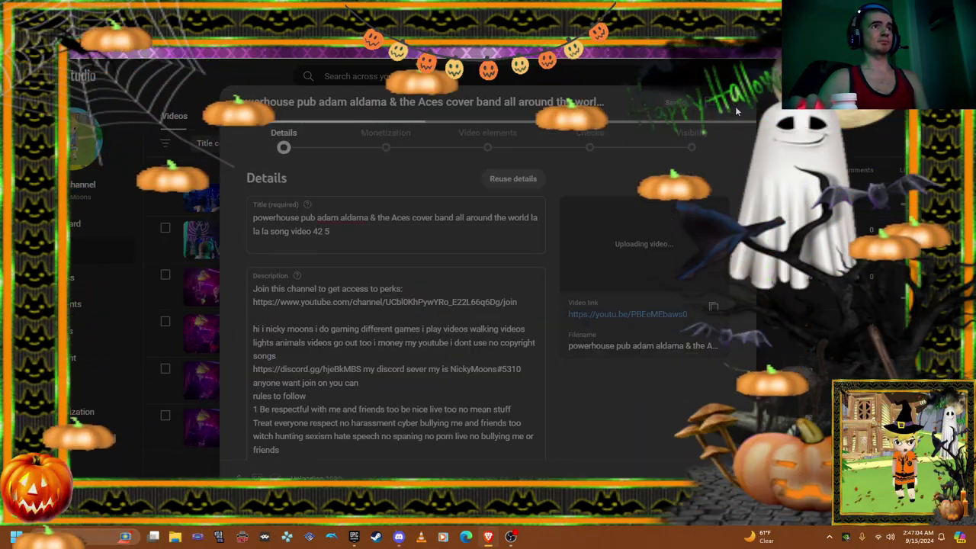
left_click(735, 106)
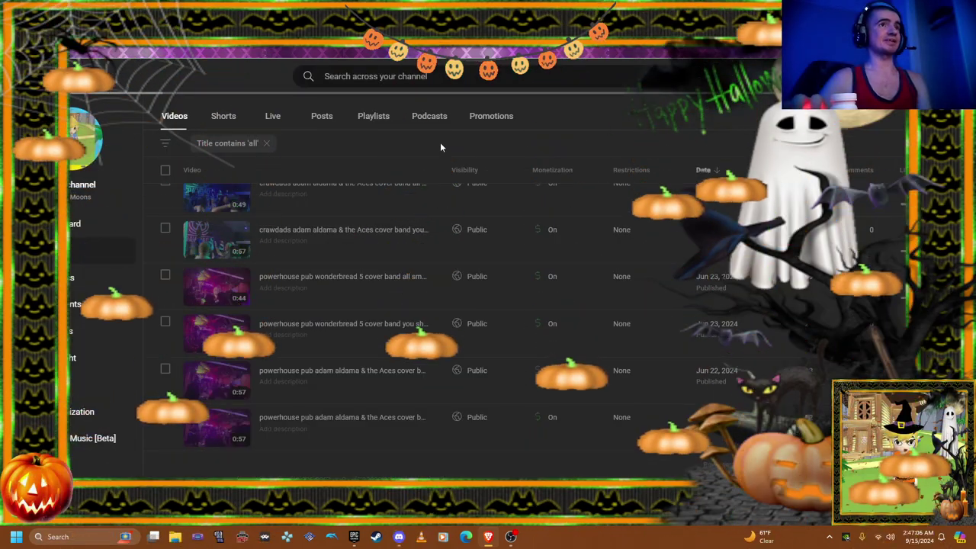
scroll(346, 240, "down", 2)
scroll(346, 240, "up", 3)
left_click(266, 173)
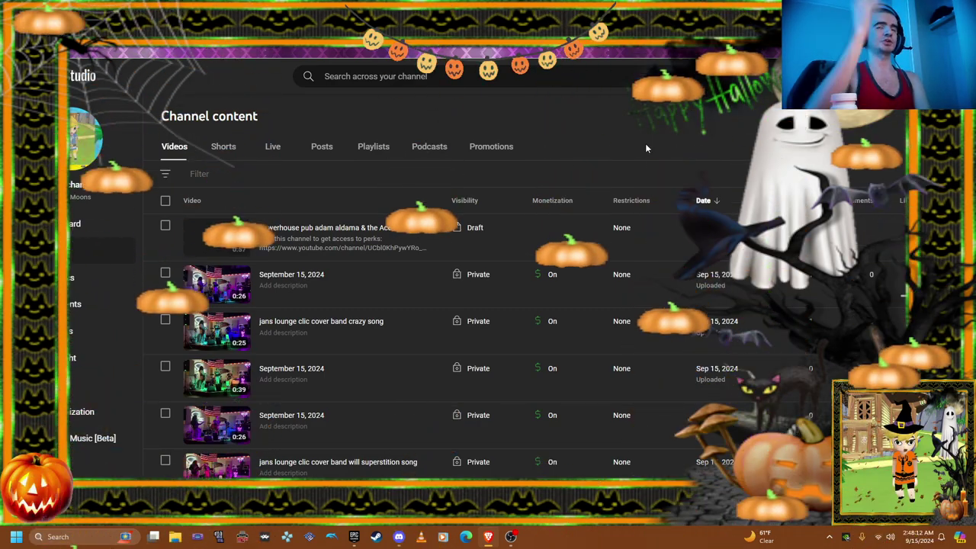
mouse_move(312, 238)
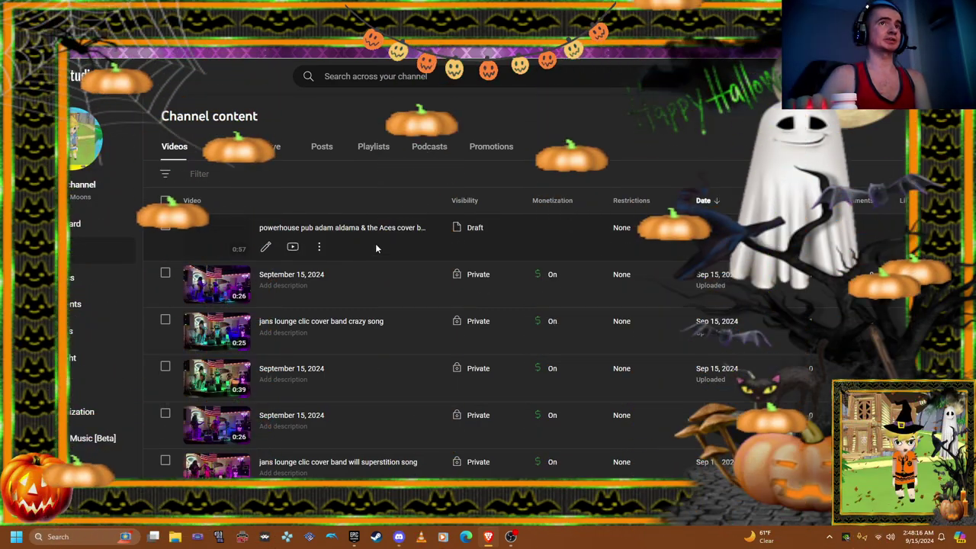
Permanently delete the 'all around the world' draft video.
left_click(319, 247)
left_click(259, 320)
left_click(348, 314)
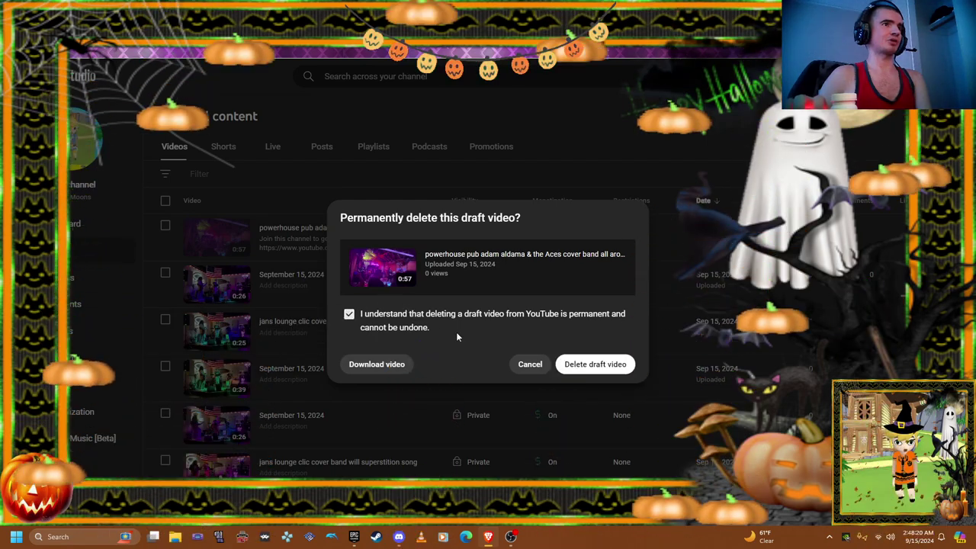
left_click(615, 365)
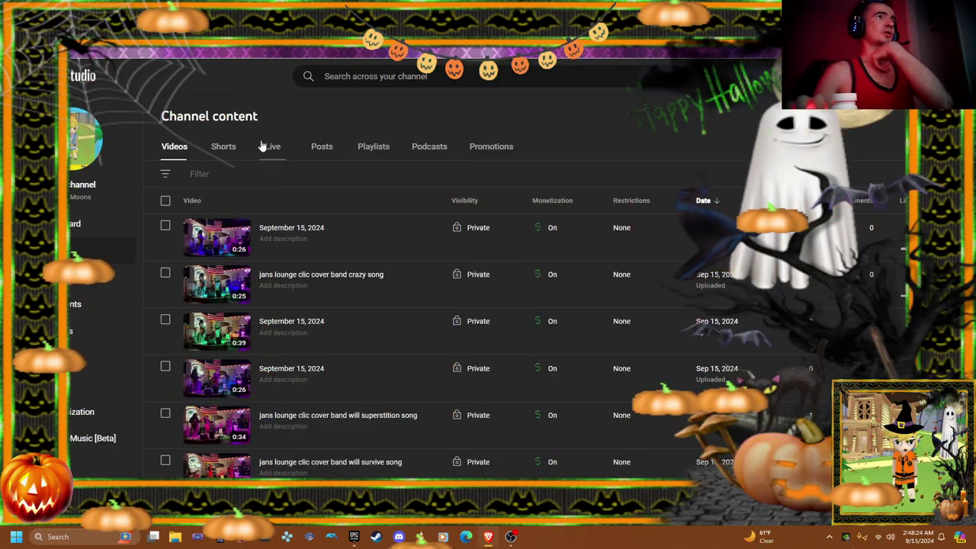
Start and clear a title filter, then begin an upload and cancel it.
left_click(267, 176)
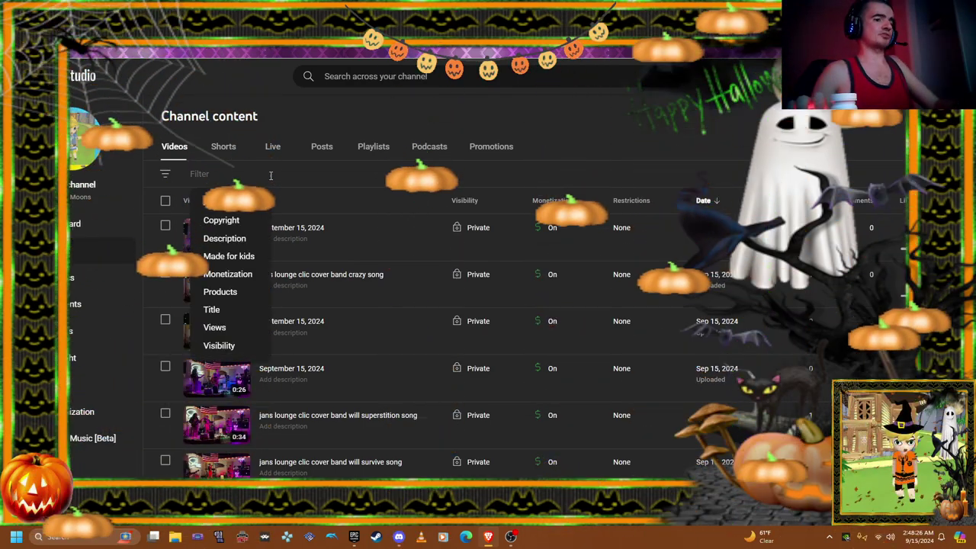
type("take")
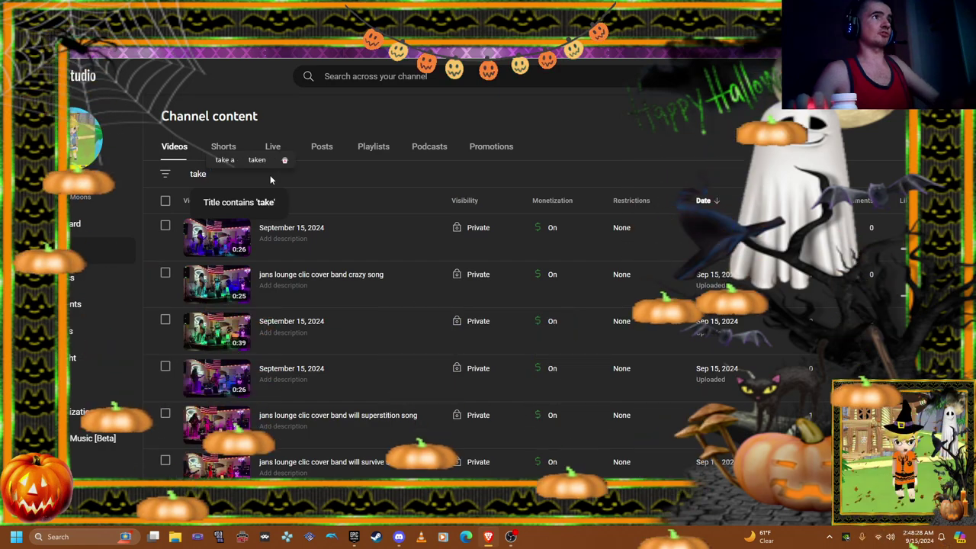
key("BackSpace")
key("BackSpace")
key("BackSpace")
left_click(642, 154)
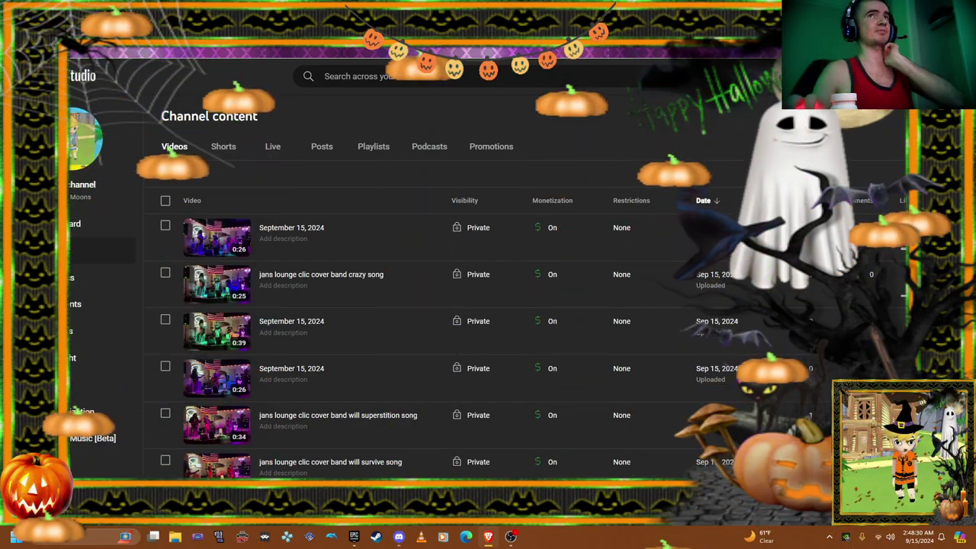
left_click(862, 76)
left_click(892, 120)
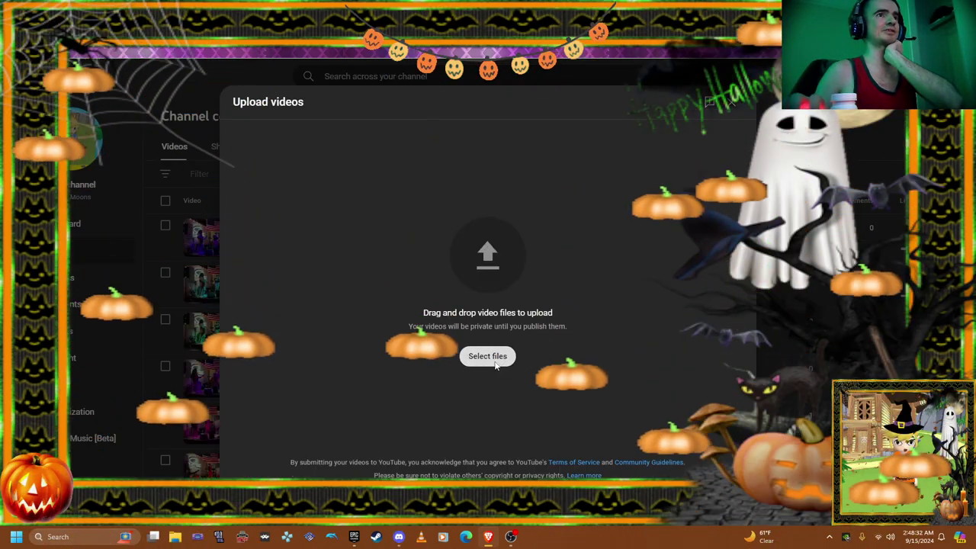
left_click(488, 356)
key("Escape")
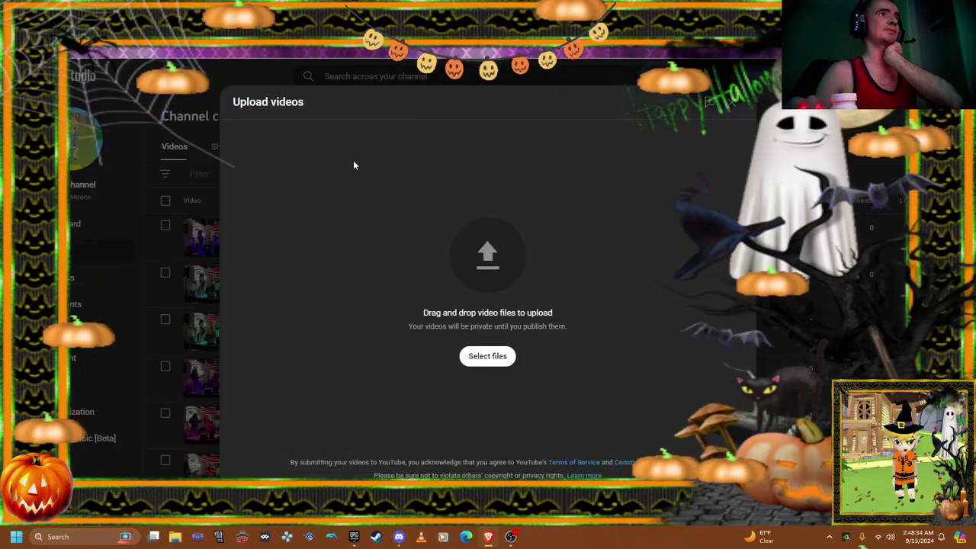
left_click(729, 102)
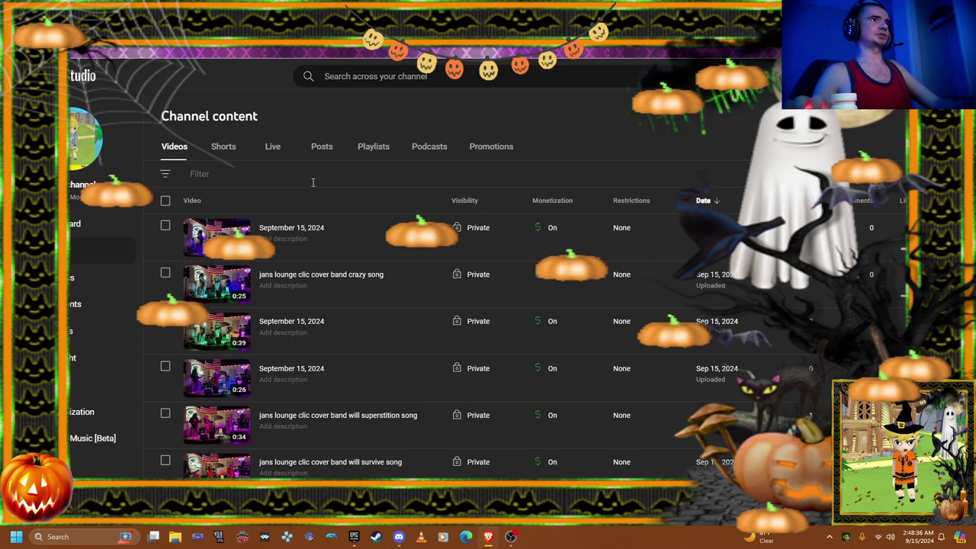
Filter videos by 'take on me', check the Spazmatics video, clear the filter, and start an upload.
left_click(312, 174)
type("take on")
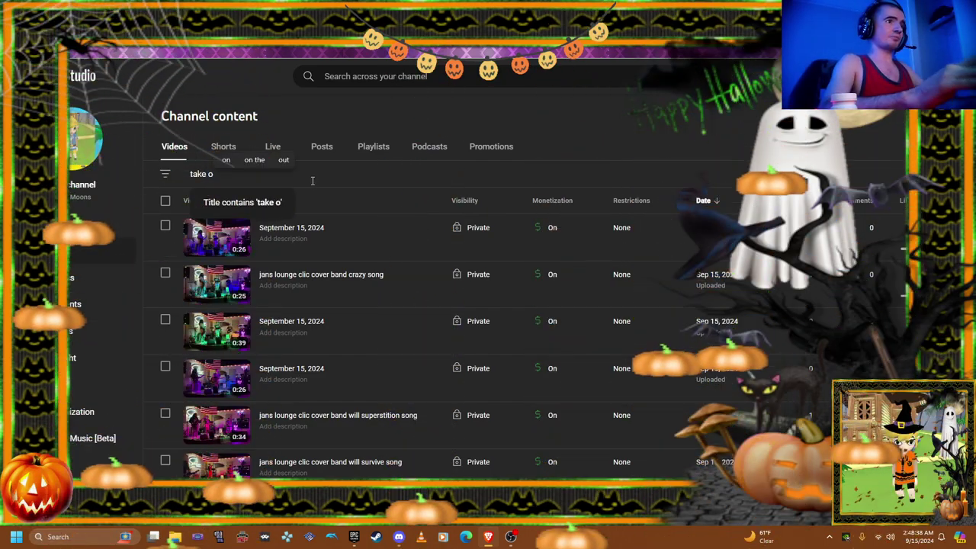
type(" me")
key("Return")
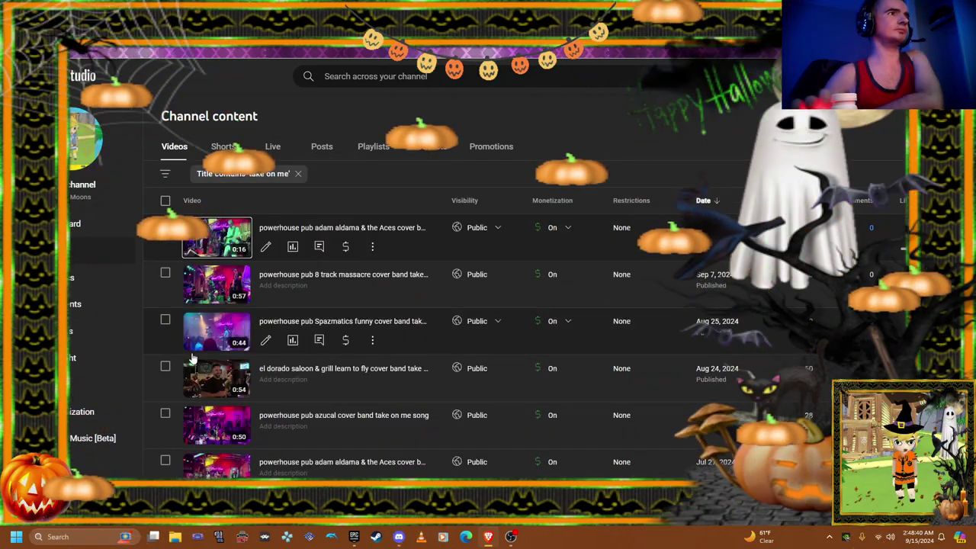
scroll(242, 379, "down", 2)
mouse_move(343, 424)
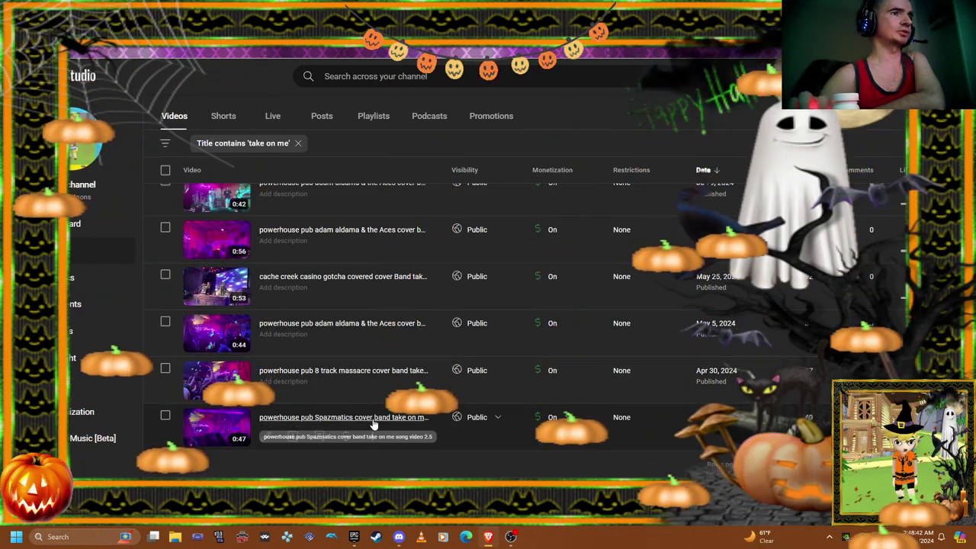
left_click(363, 430)
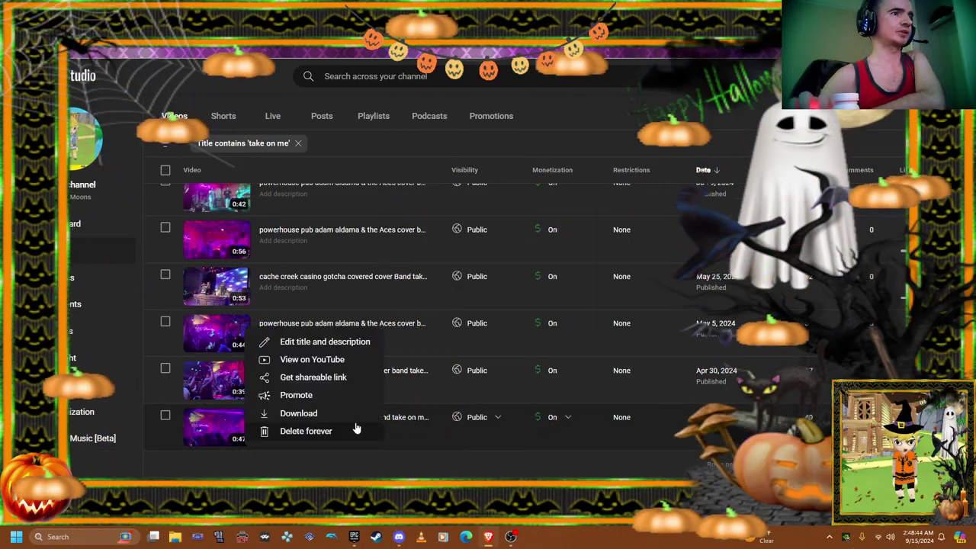
key("Escape")
scroll(349, 418, "up", 3)
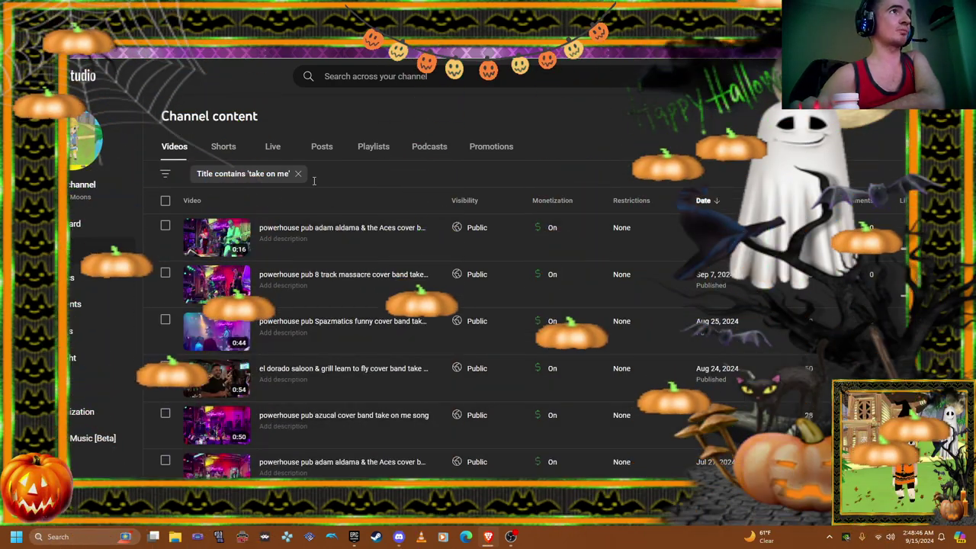
left_click(298, 174)
left_click(866, 77)
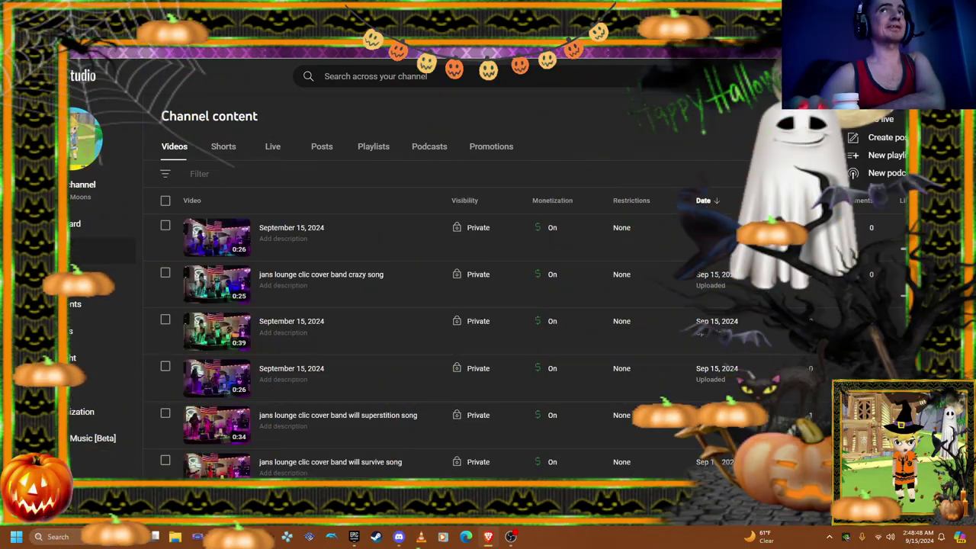
left_click(885, 98)
Upload the Spazmatics 'take on me' video and close its Details dialog.
left_click(488, 360)
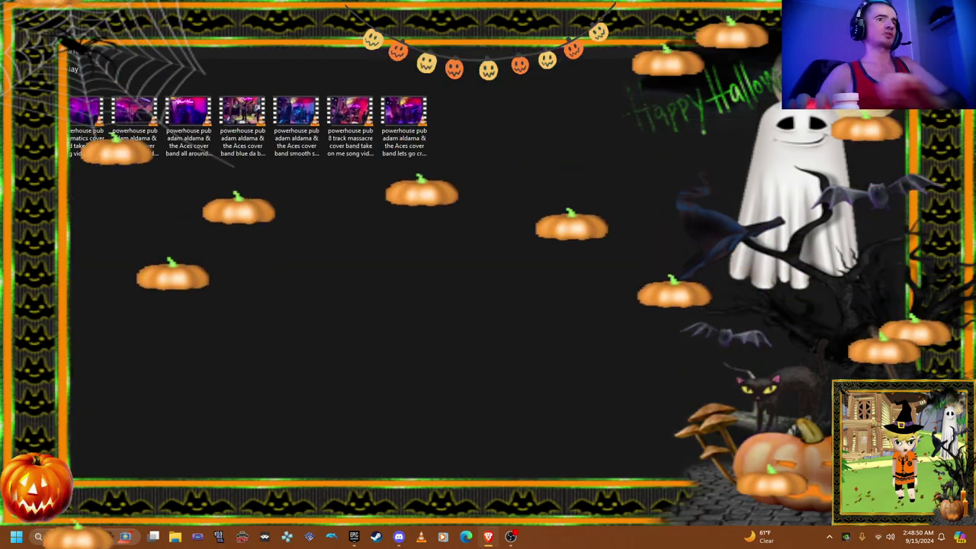
key("Escape")
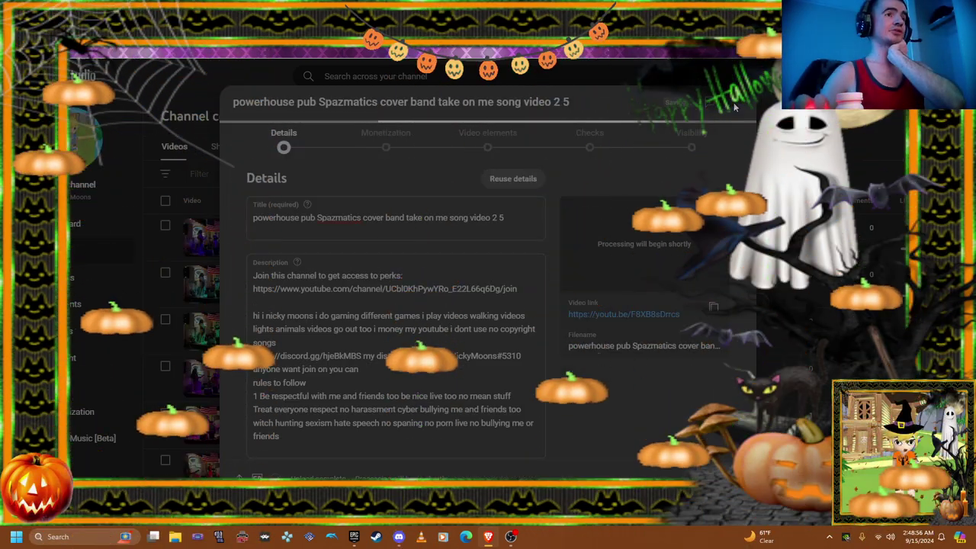
left_click(734, 105)
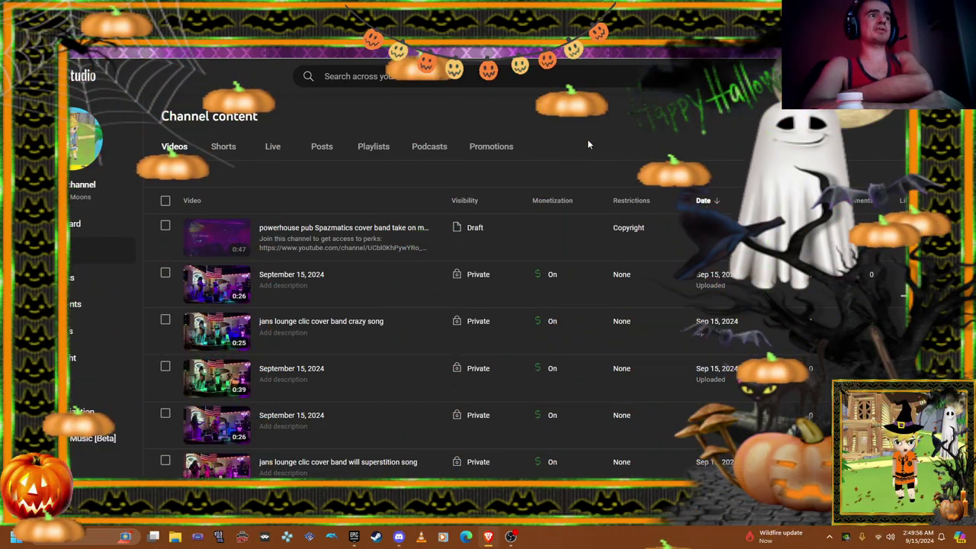
mouse_move(628, 227)
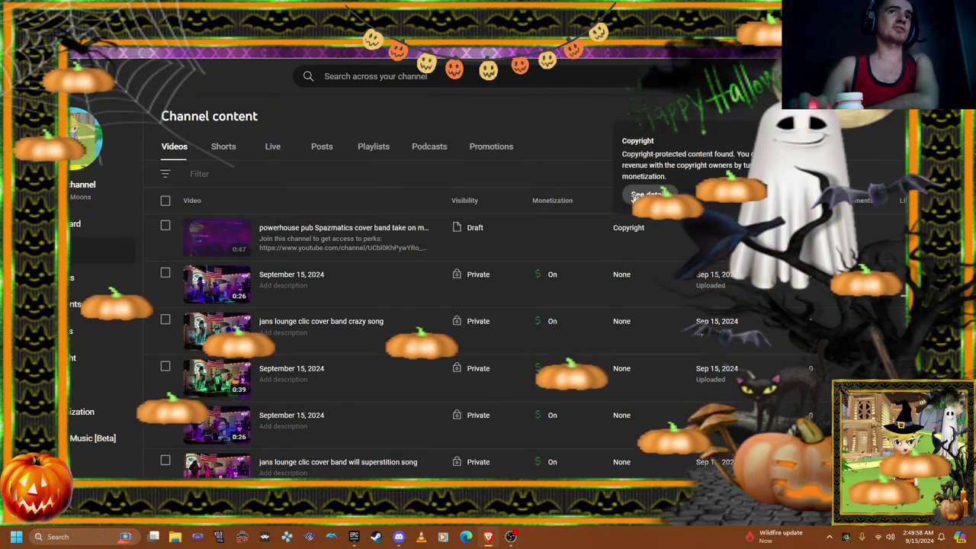
Review the Spazmatics draft's copyright details, then permanently delete the draft.
left_click(633, 194)
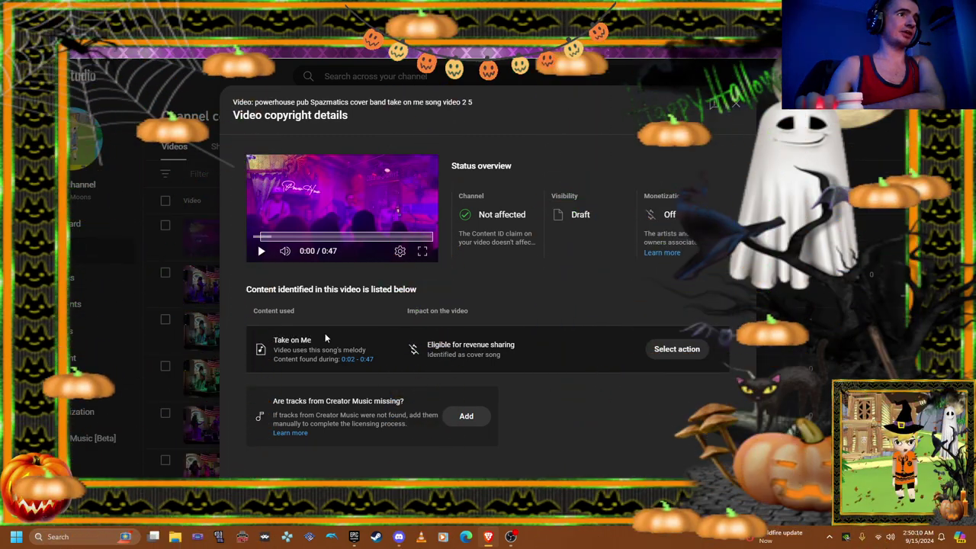
left_click(733, 106)
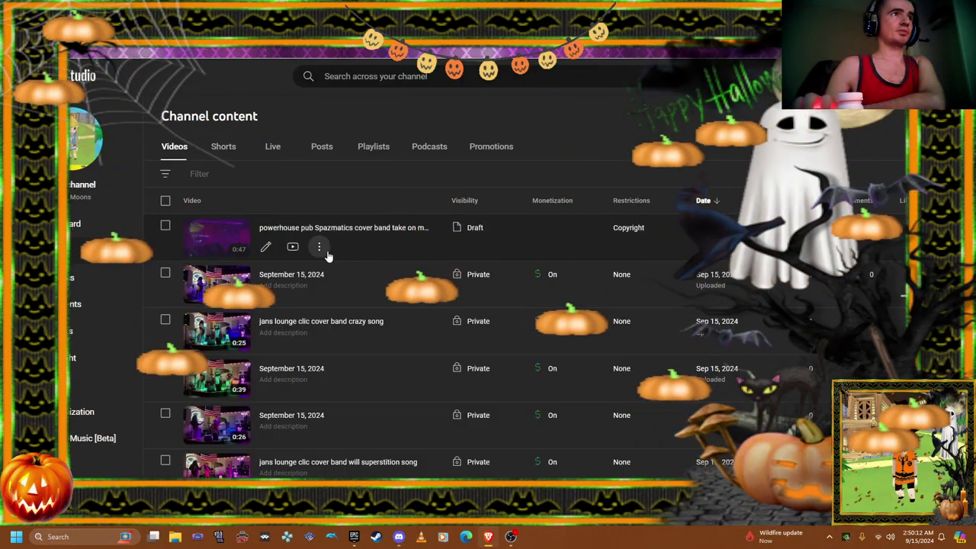
left_click(321, 247)
left_click(288, 321)
left_click(350, 315)
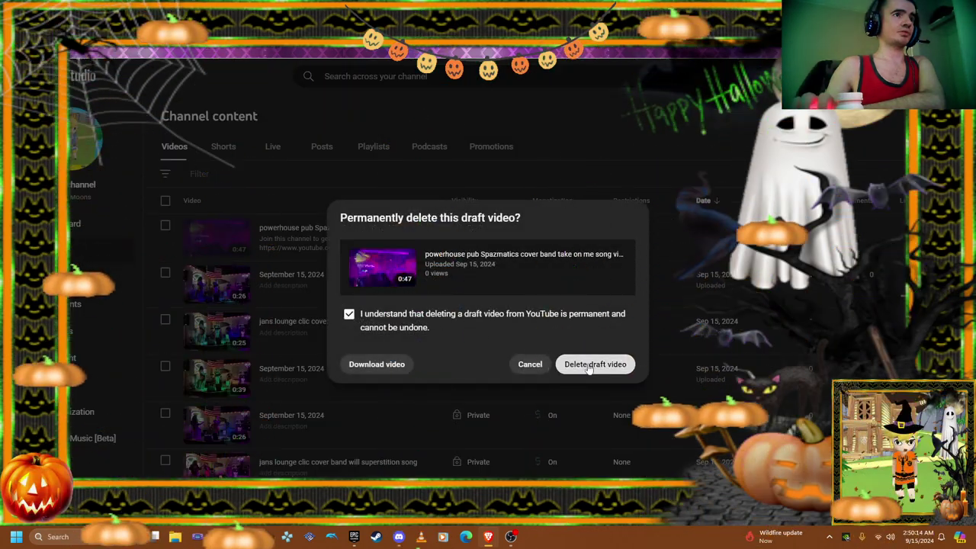
left_click(599, 366)
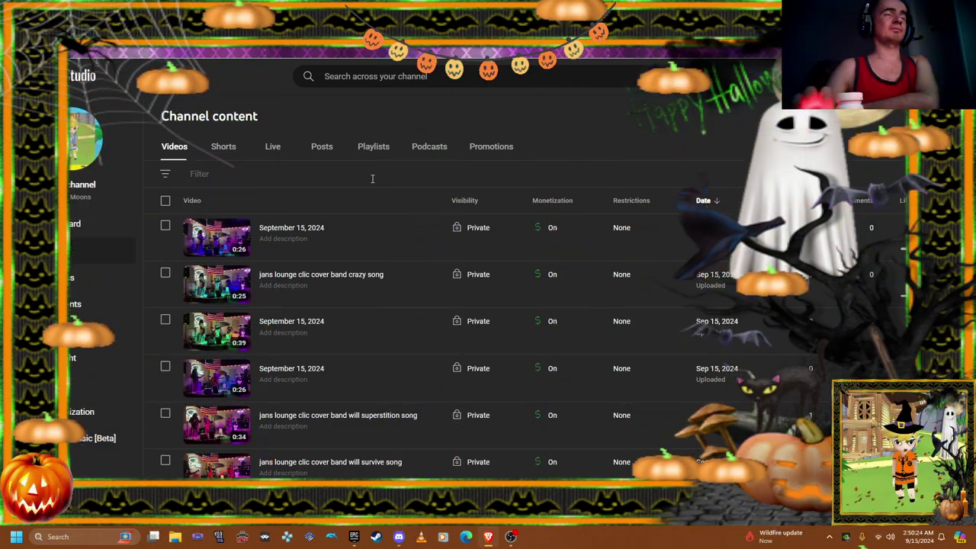
left_click(372, 179)
left_click(709, 149)
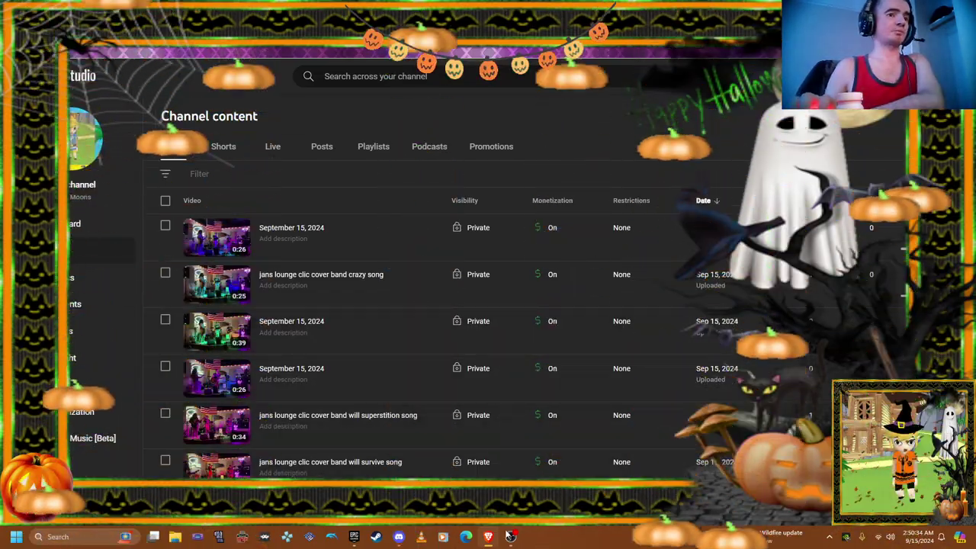
Switch from the browser to the OBS Studio window with Alt+Tab.
key("alt+Tab")
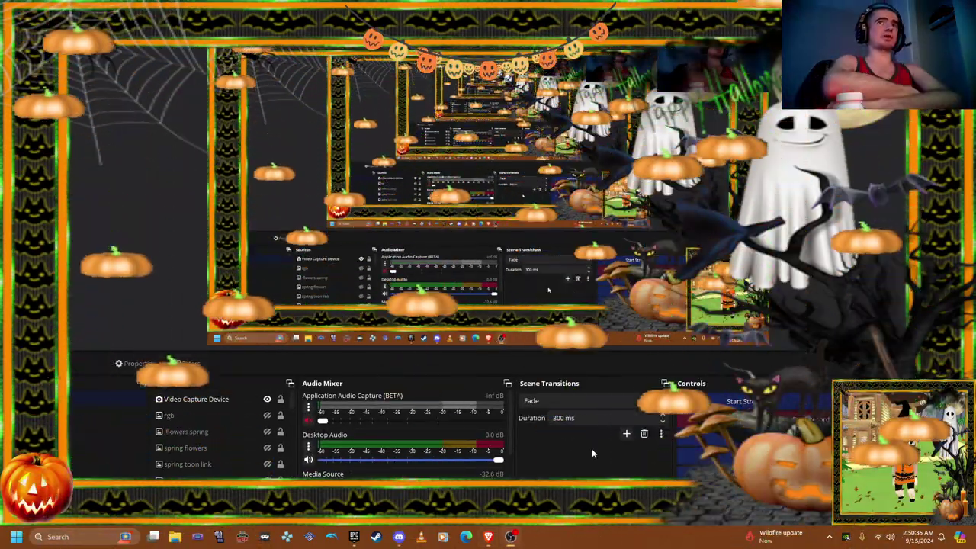